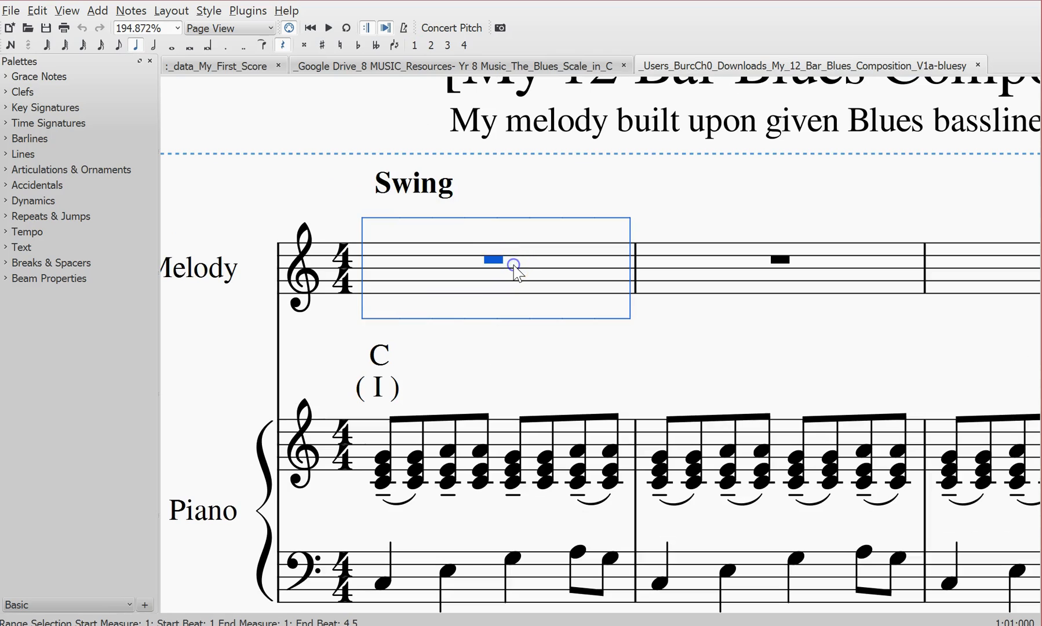
Change the whole-measure rest in the first measure of the Melody staff to a quarter rest on beat 1.
left_click(496, 266)
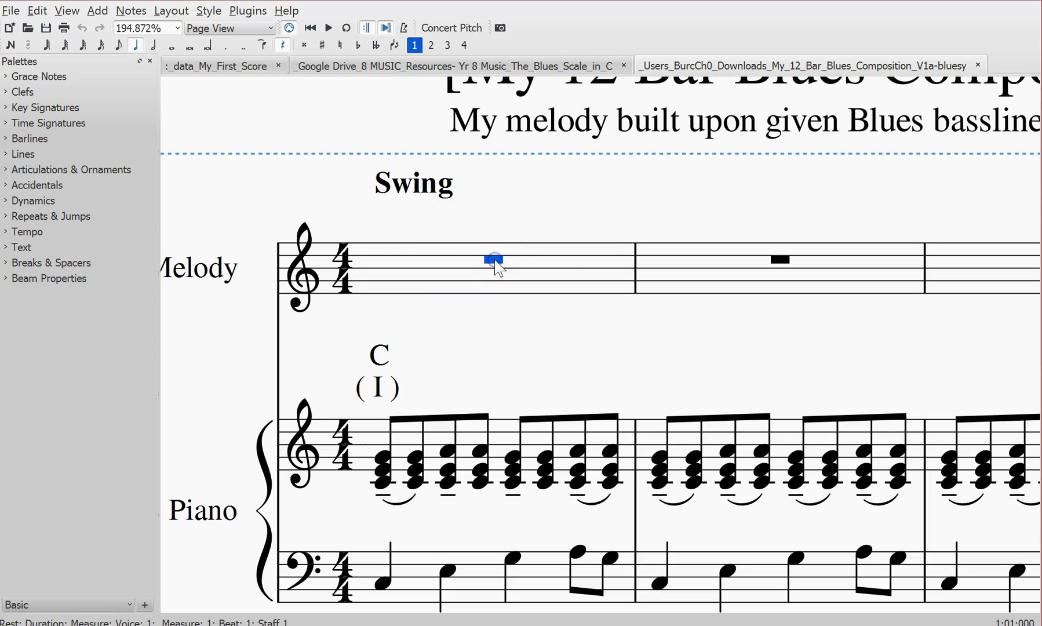
left_click_drag(465, 344, 483, 340)
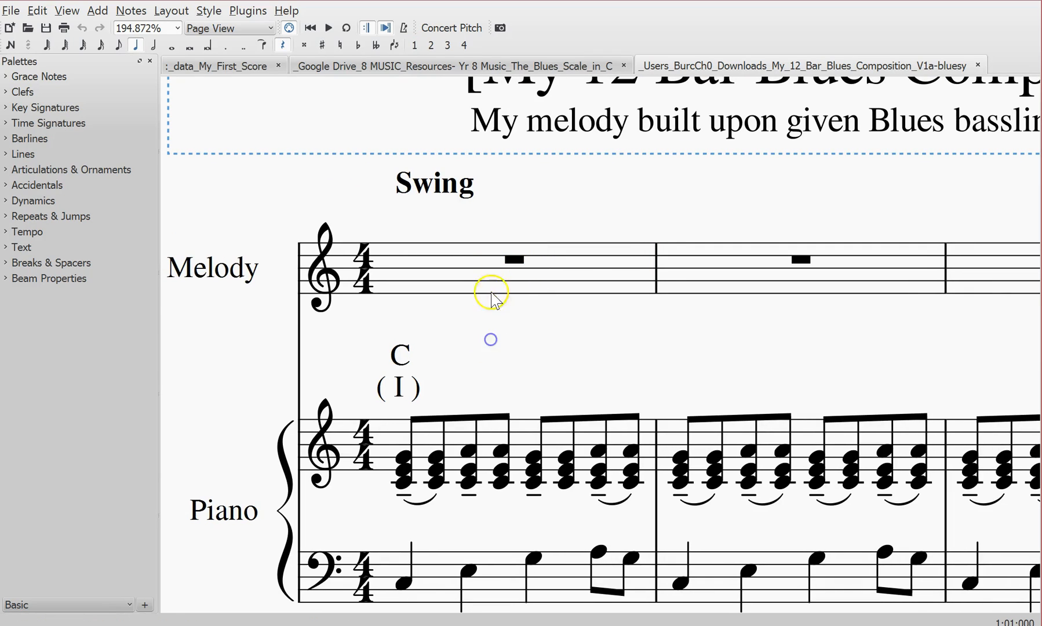
left_click(515, 262)
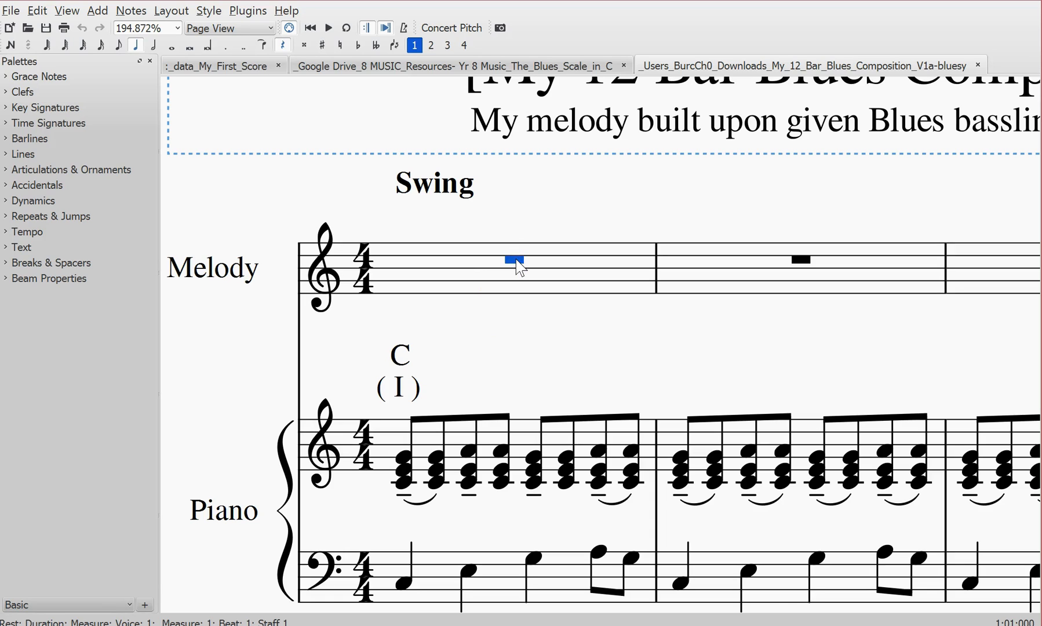
left_click(136, 46)
left_click(404, 271)
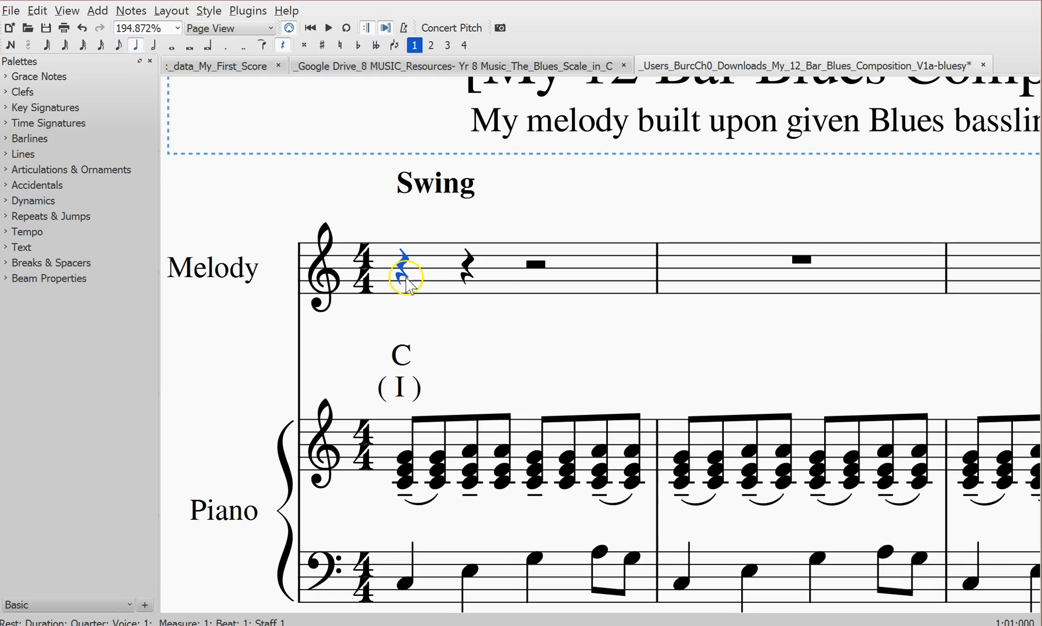
Split the half rest on beat 3 of the first Melody measure into two quarter rests.
left_click(467, 268)
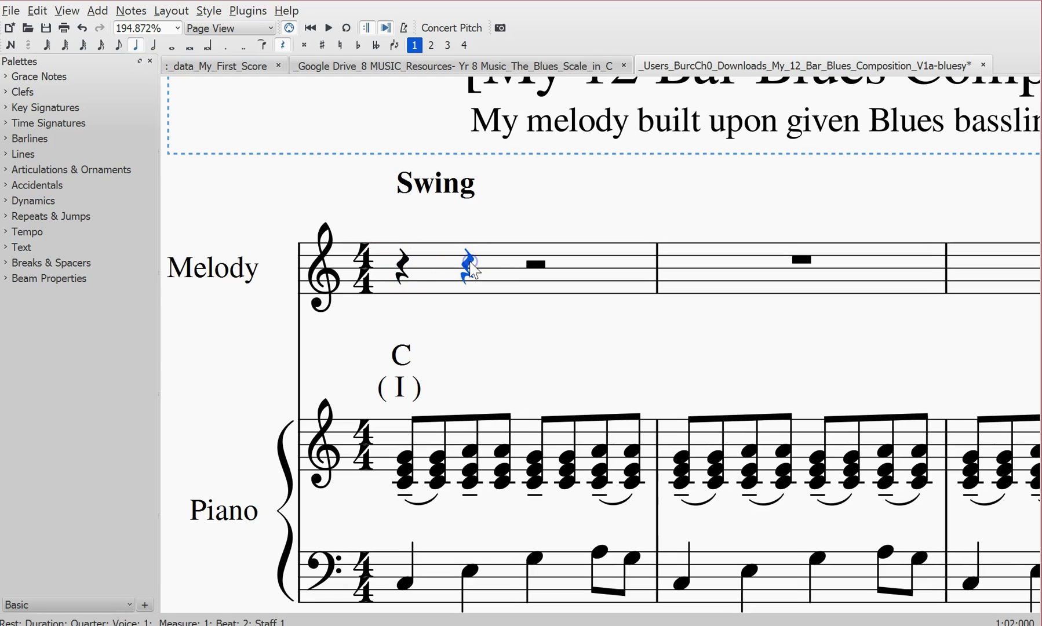
left_click(402, 266)
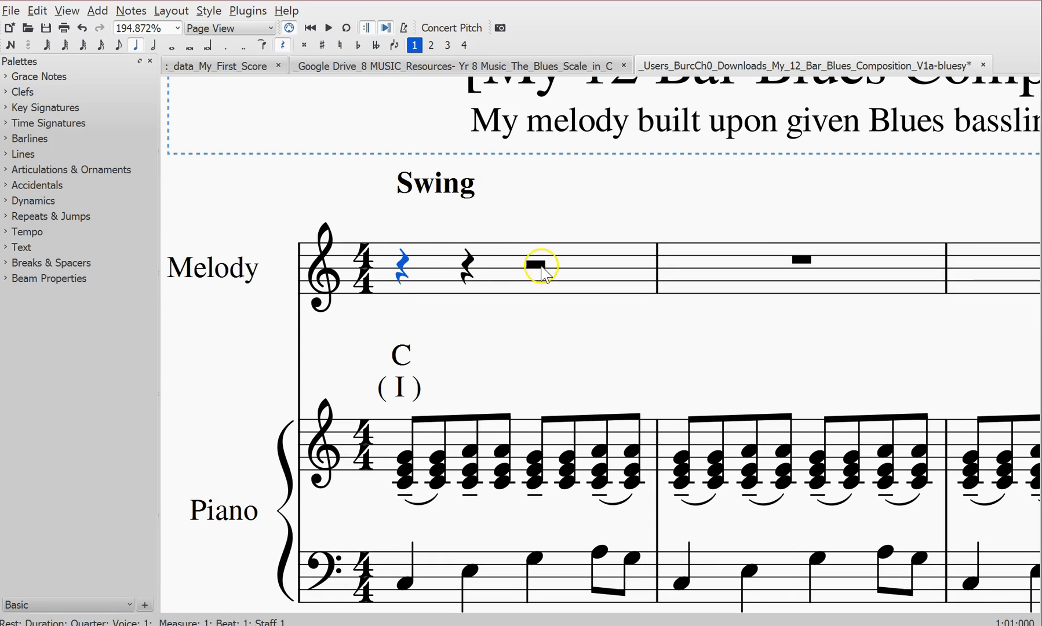
left_click(537, 265)
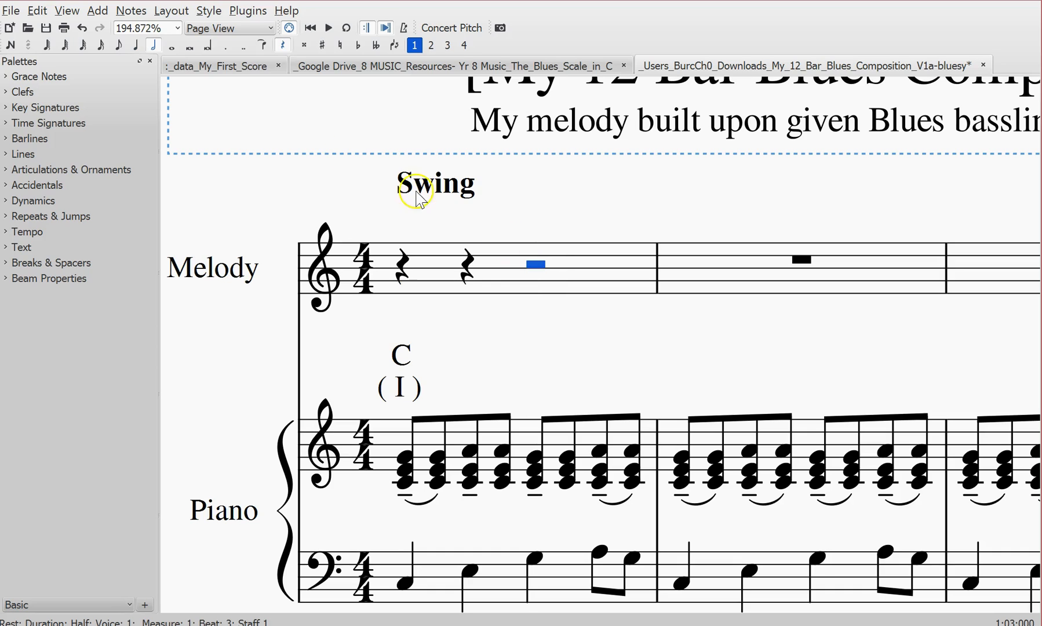
left_click(137, 46)
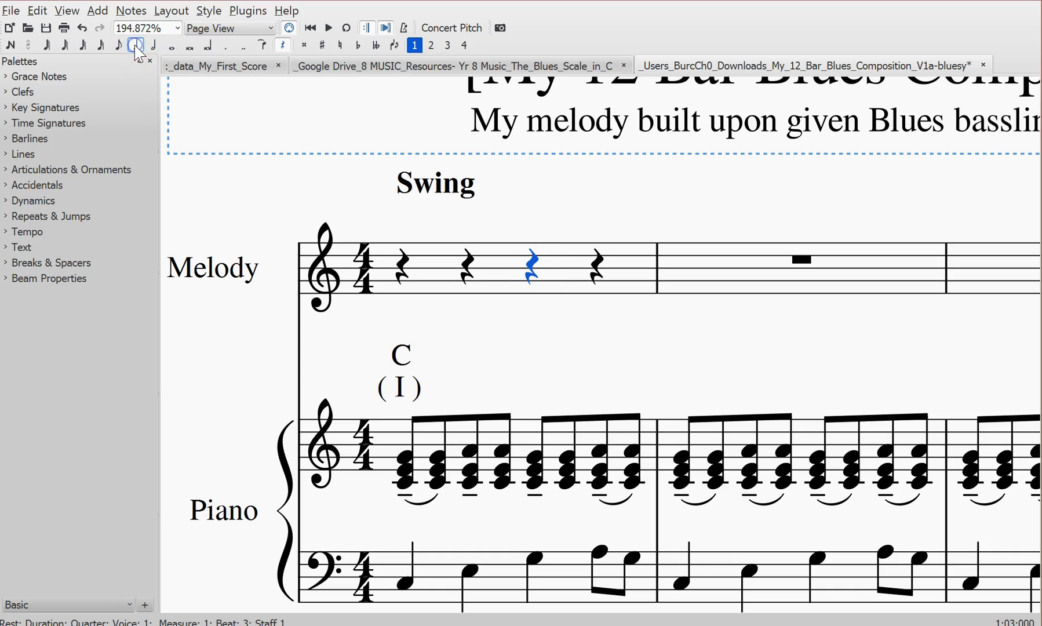
left_click(507, 270)
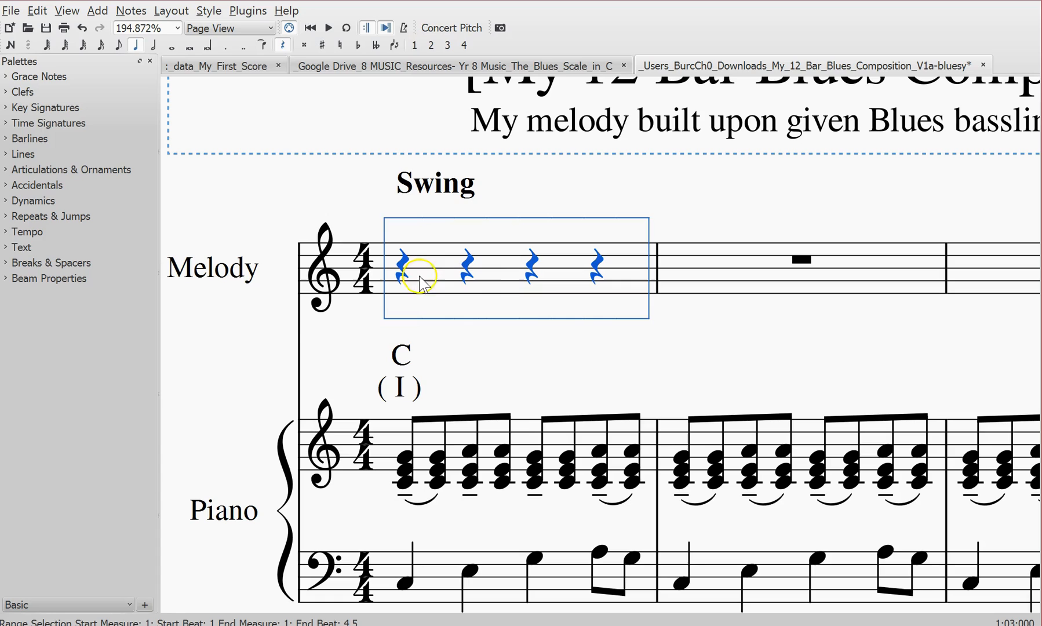
left_click(554, 335)
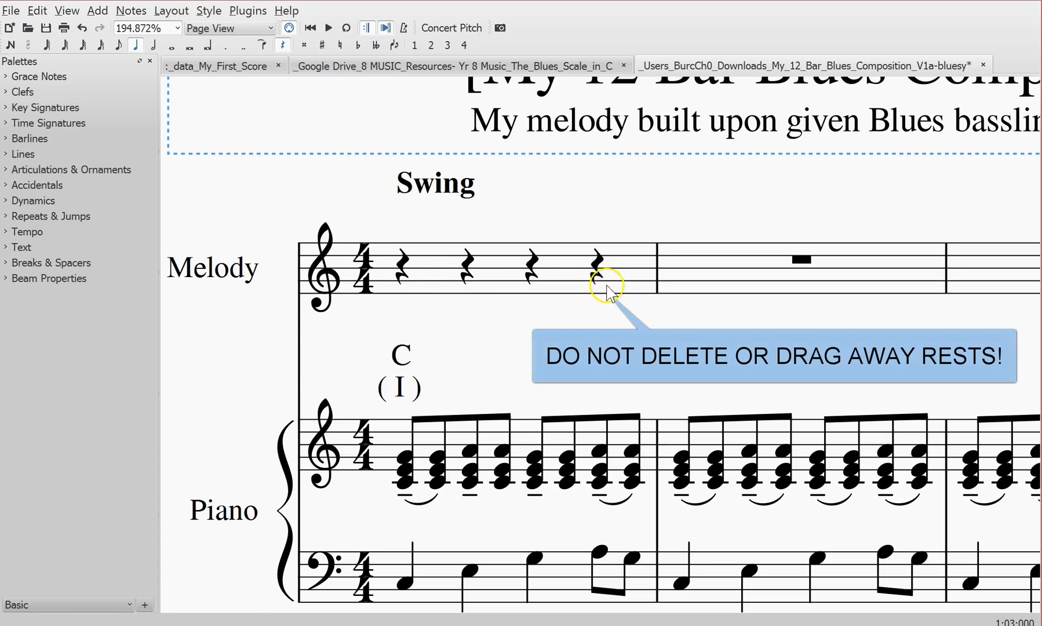
Try pulling the beat 4 quarter rest off the Melody staff, and move it back into its measure.
left_click_drag(598, 265, 650, 186)
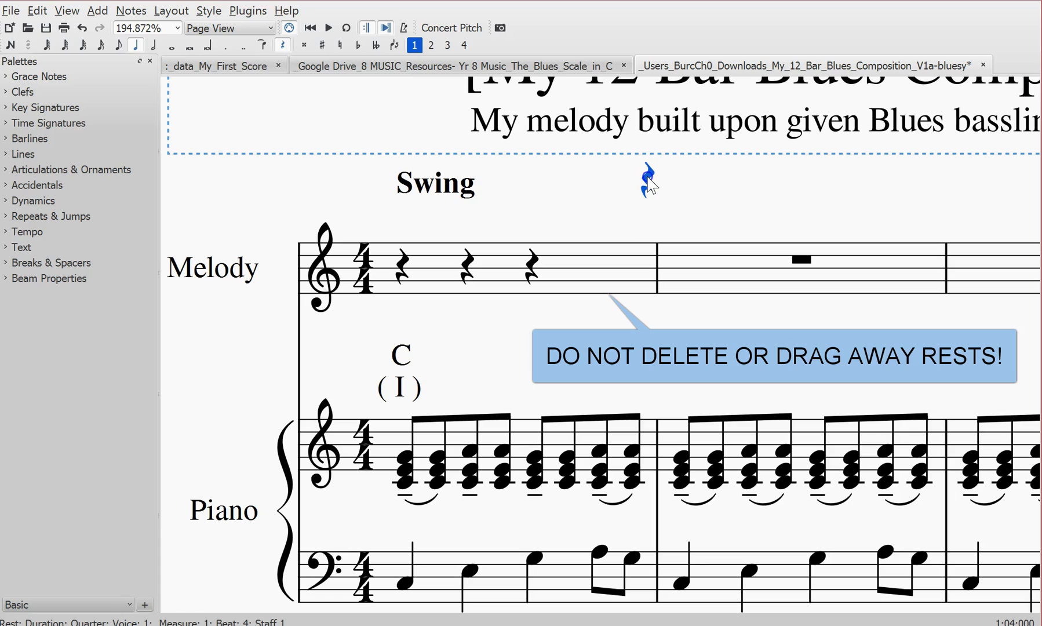
left_click_drag(651, 184, 609, 269)
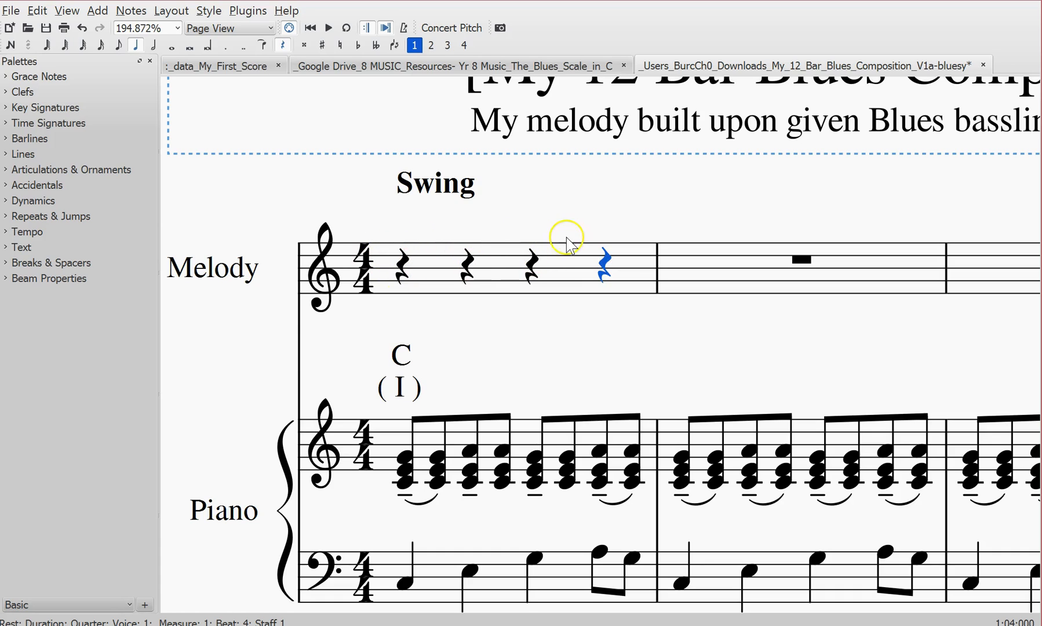
left_click(532, 266)
left_click(467, 265)
left_click(408, 267)
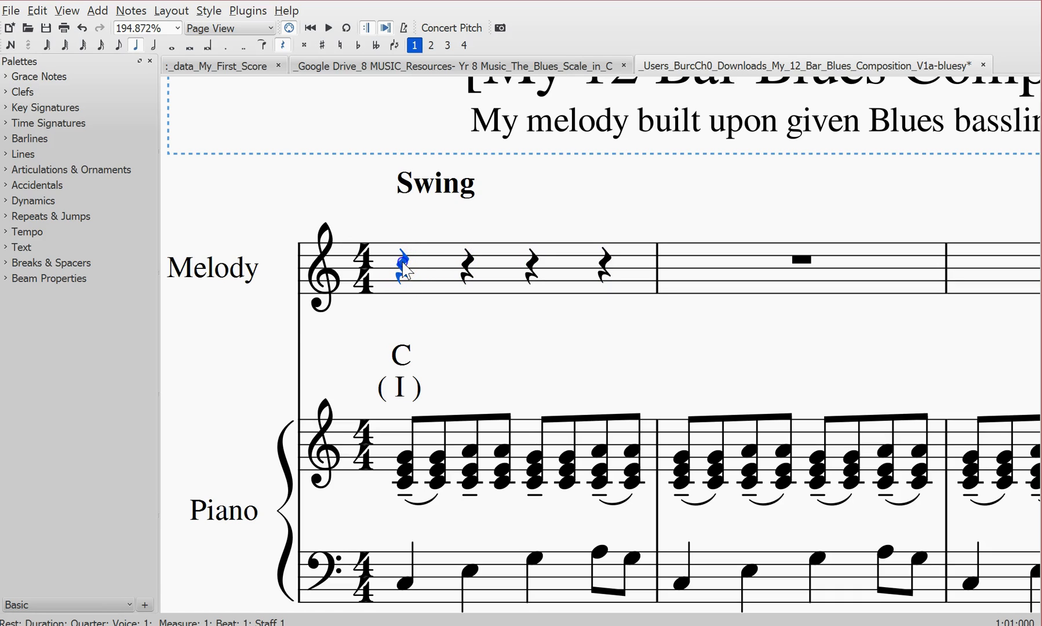
Enter a quarter-note middle C (C4) on beat 1 of the first Melody measure and leave note input.
scroll(430, 291, "up", 2)
left_click(436, 316)
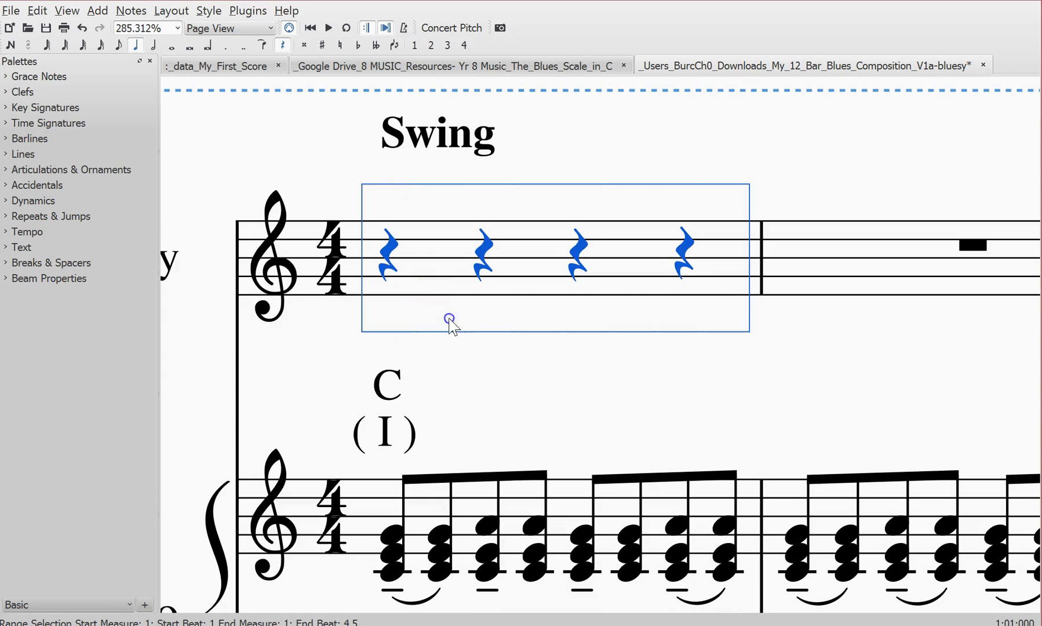
left_click_drag(472, 360, 565, 389)
left_click(480, 273)
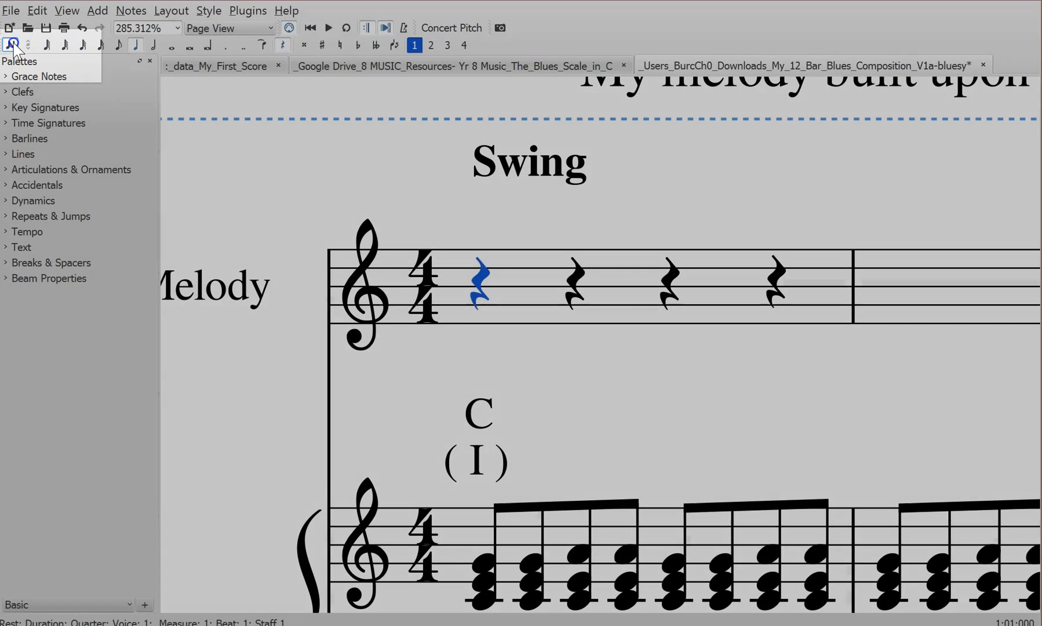
left_click(12, 45)
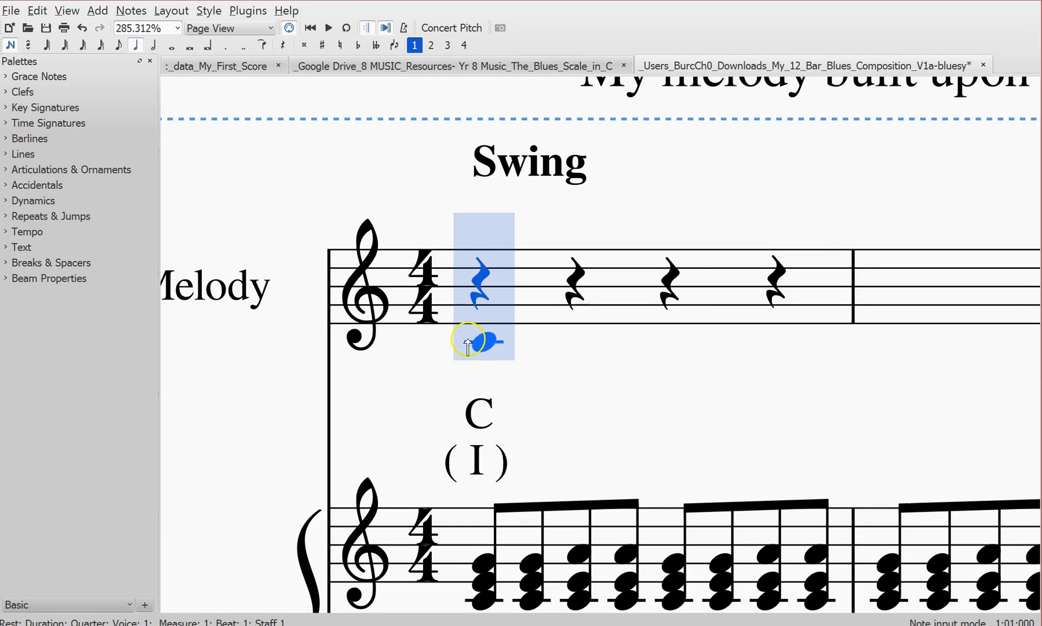
left_click(477, 343)
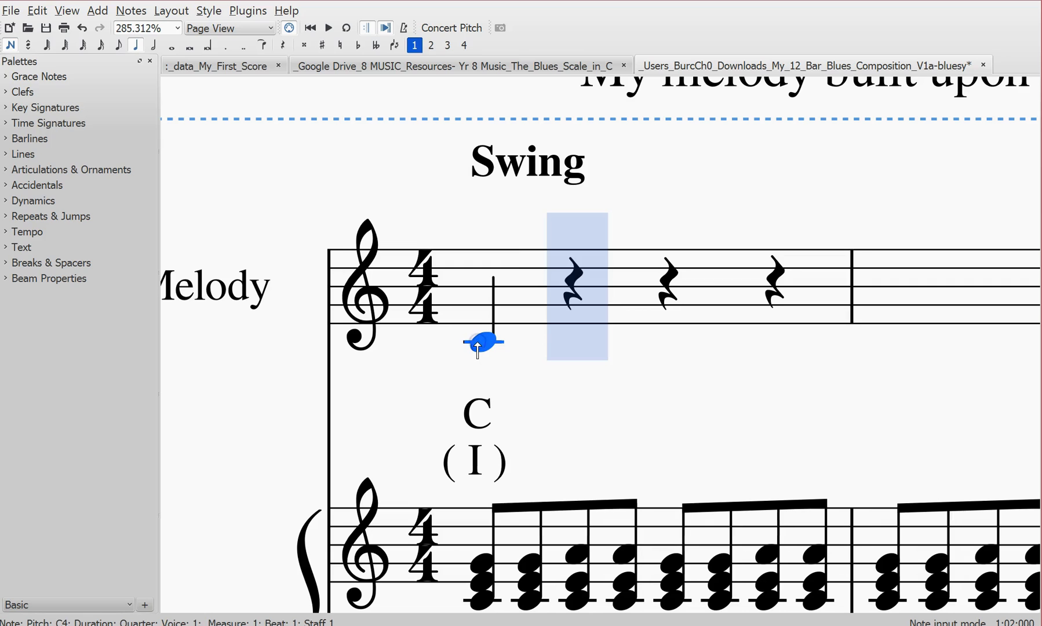
key("Escape")
Switch to the course page in the browser and examine the notes of the Blues Scale in C against the C major scale.
key("alt+Tab")
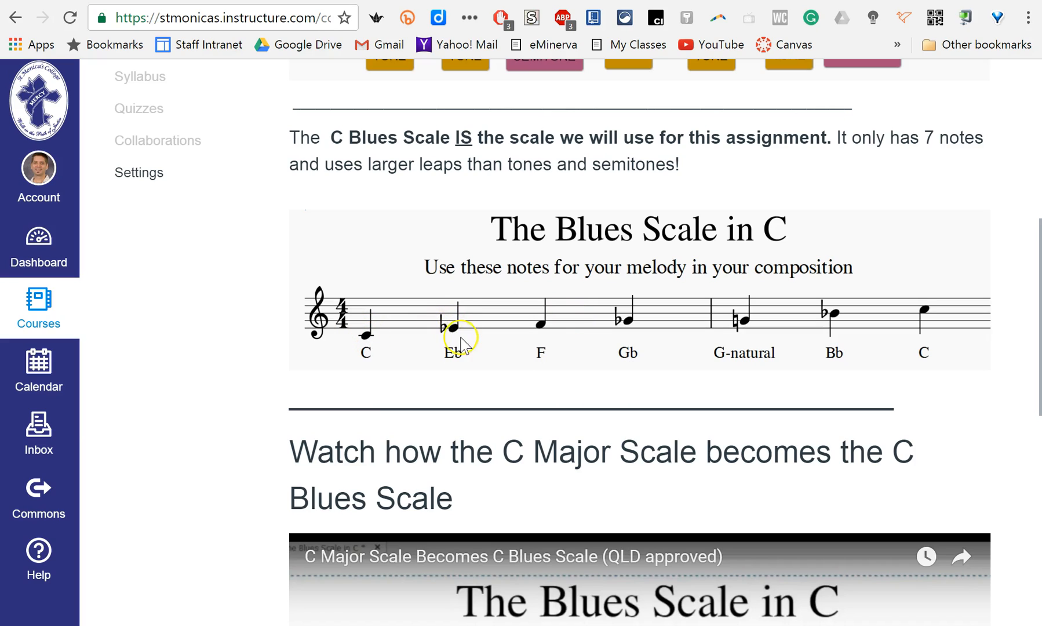
scroll(460, 339, "up", 5)
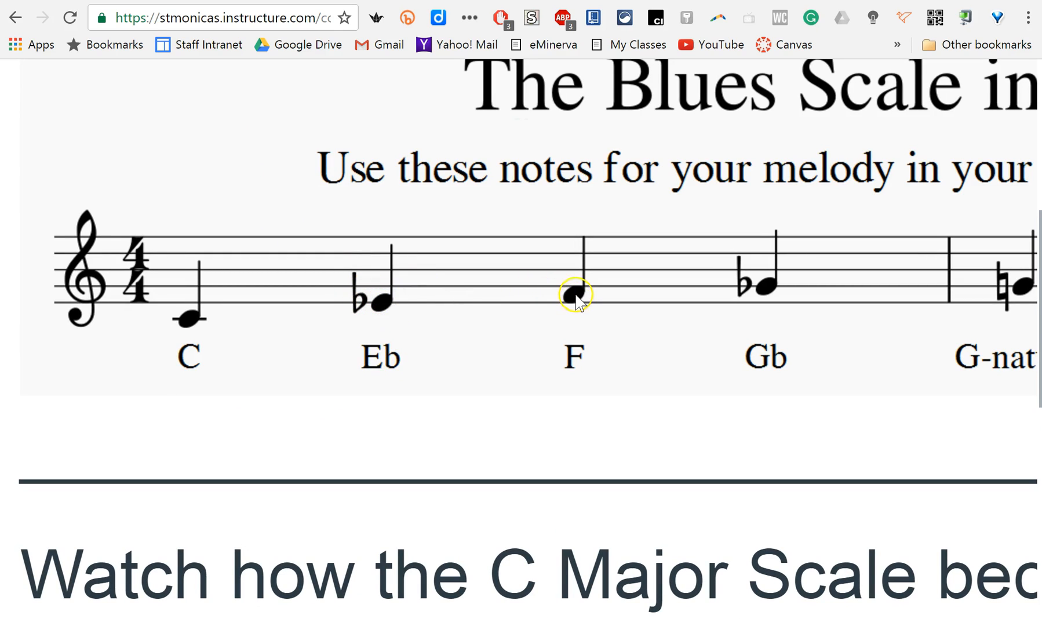
left_click(655, 346)
scroll(691, 421, "down", 3)
left_click_drag(709, 404, 569, 385)
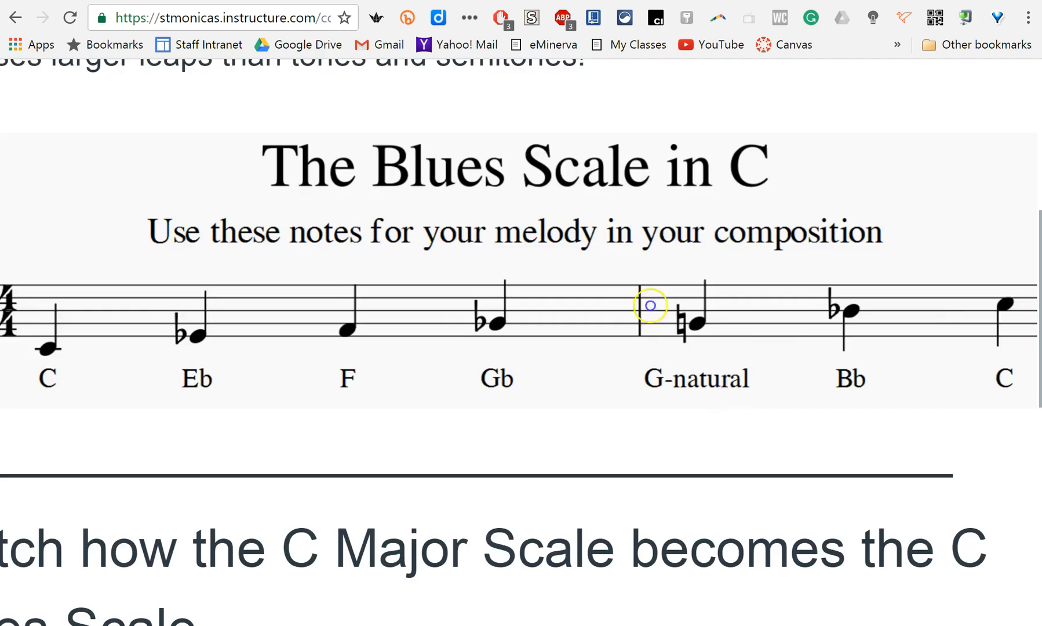
scroll(650, 305, "down", 5)
scroll(641, 317, "down", 3)
scroll(640, 317, "up", 3)
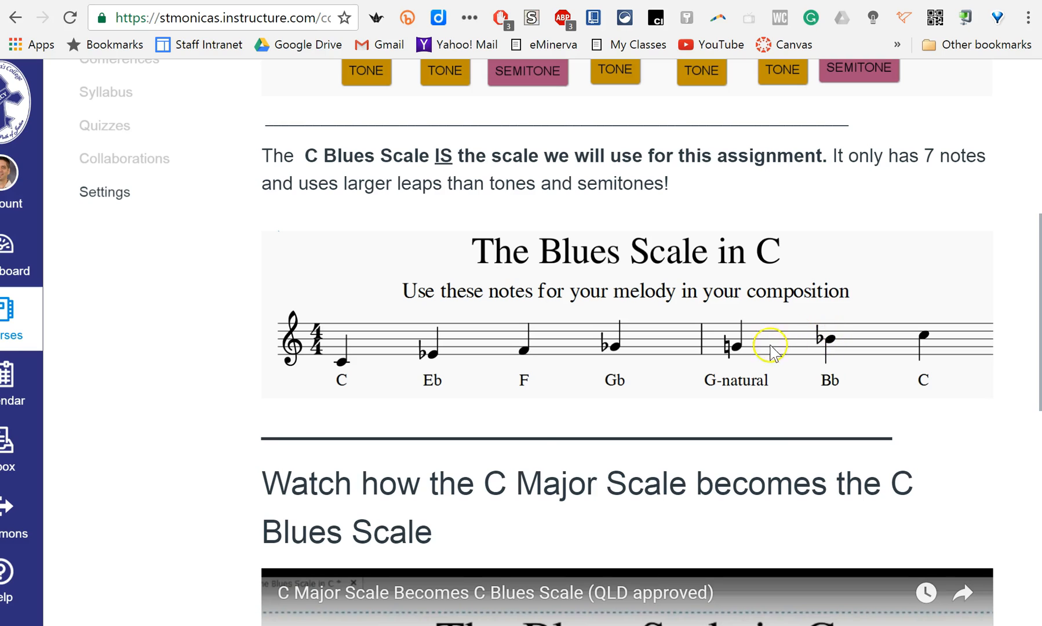
scroll(765, 344, "up", 5)
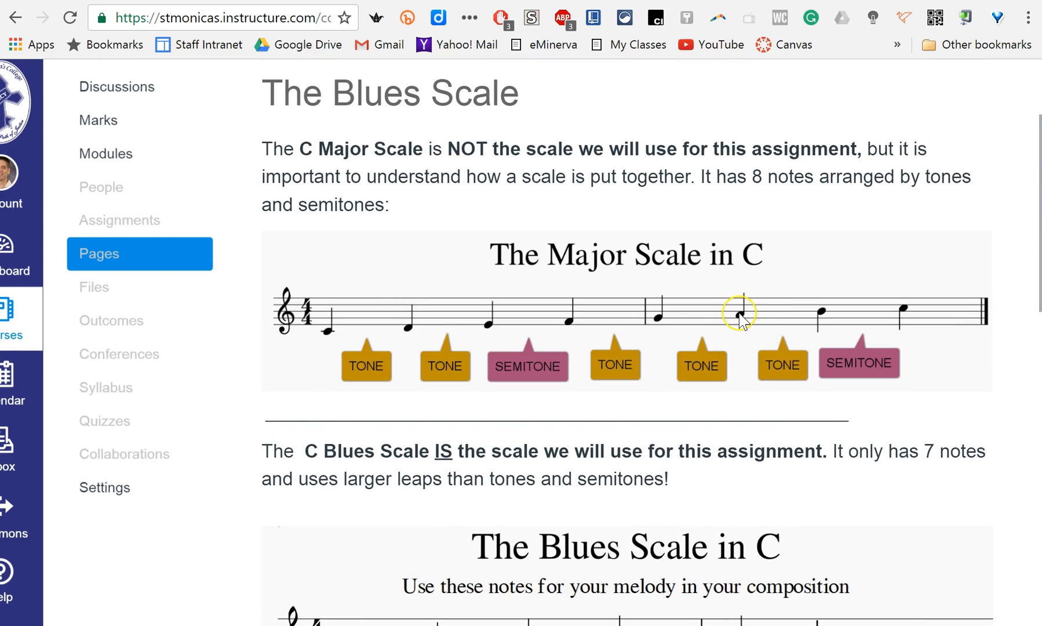
scroll(741, 318, "down", 10)
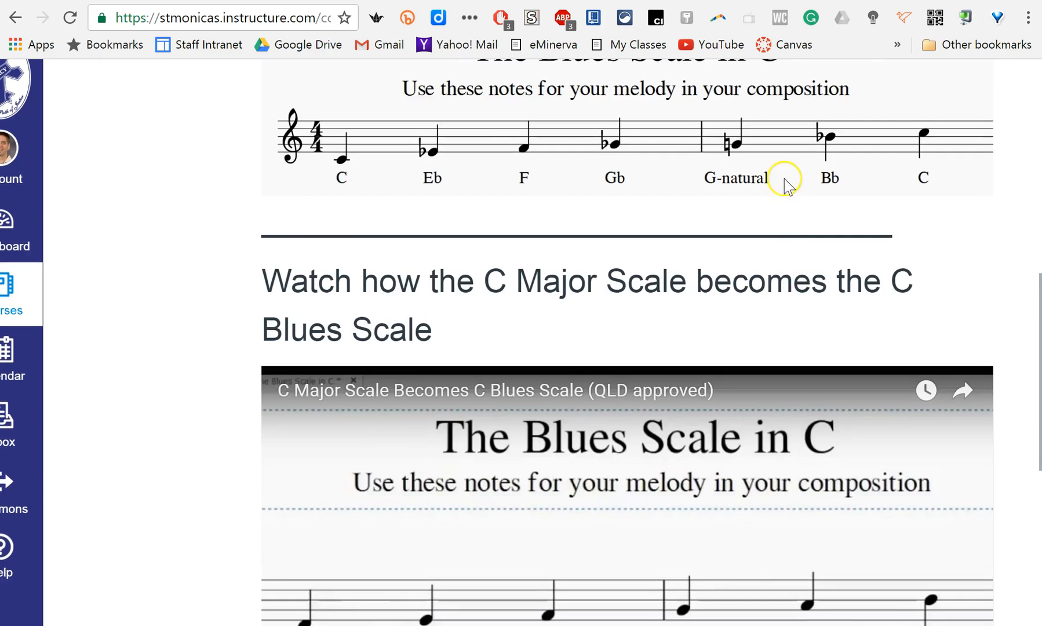
scroll(788, 232, "up", 4)
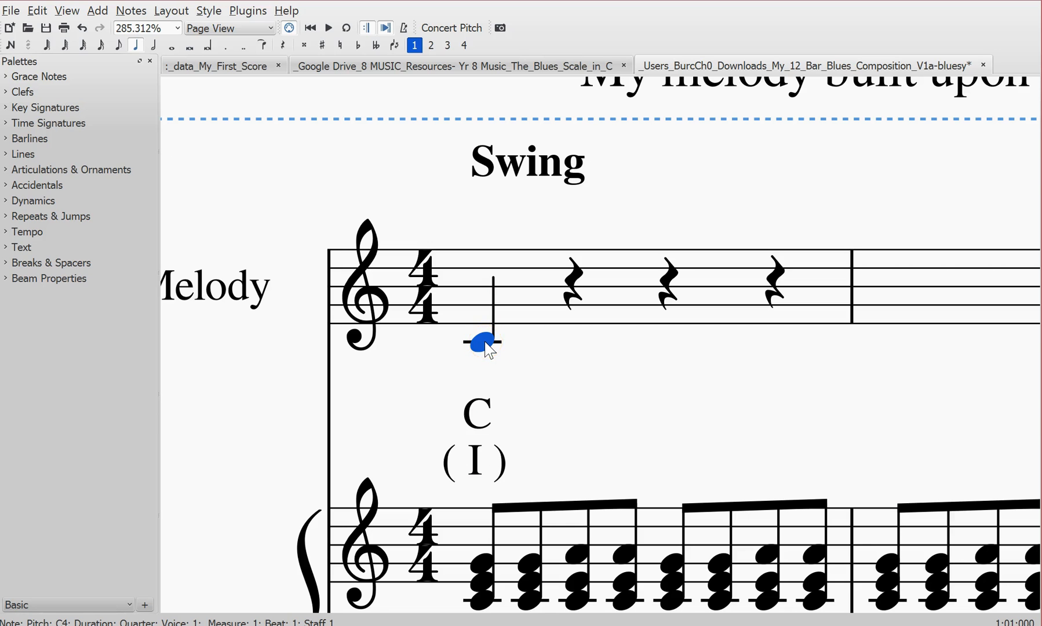
In the MuseScore composition, enter an eighth-note E4 on beat 2 of the first Melody measure.
left_click(578, 284)
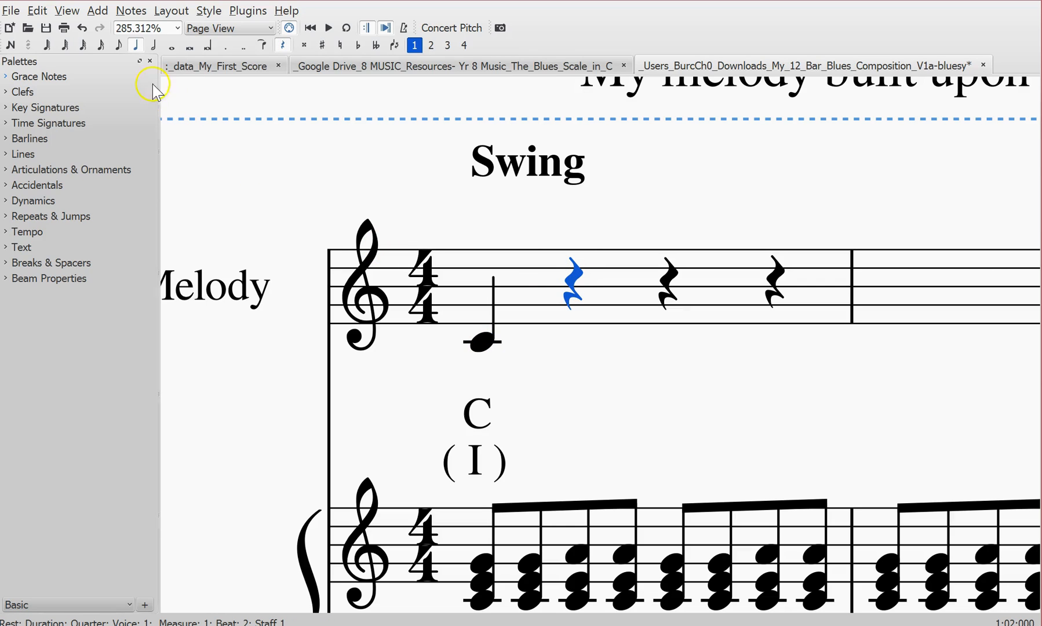
left_click(119, 46)
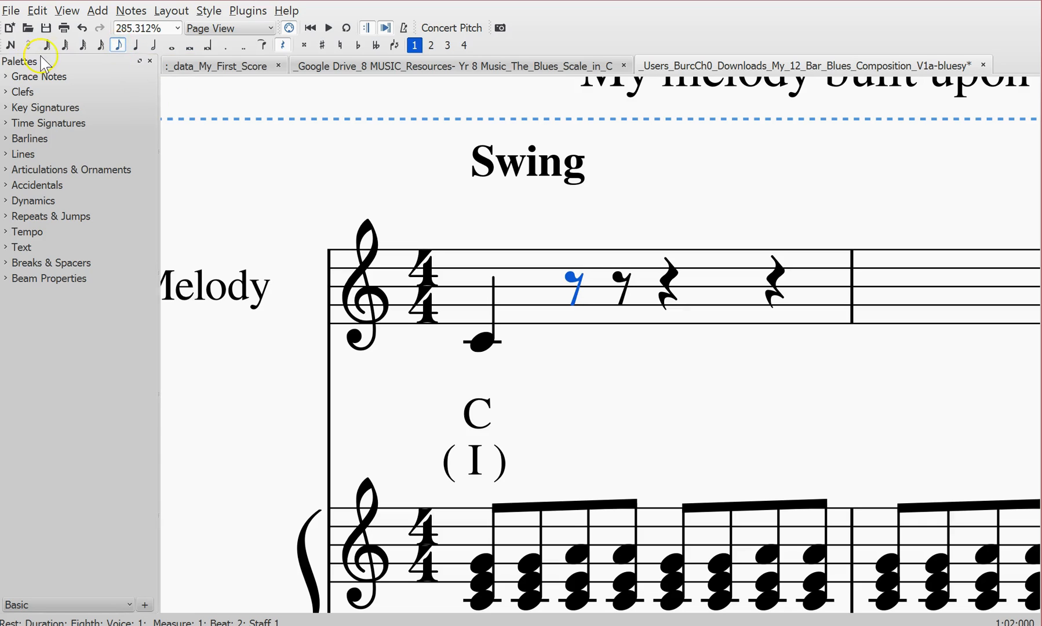
left_click(11, 45)
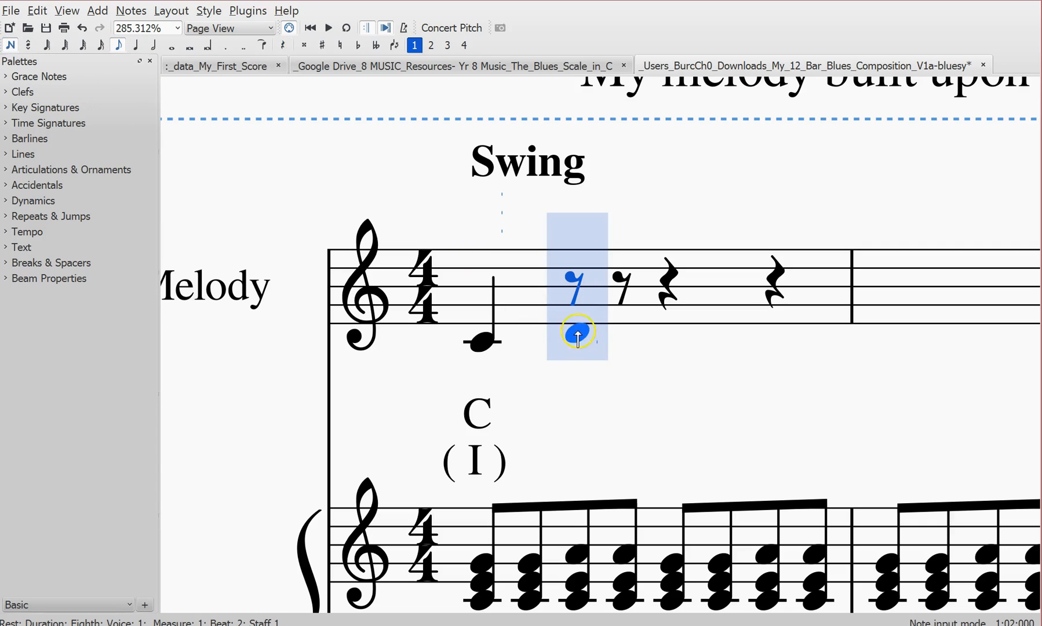
left_click(574, 318)
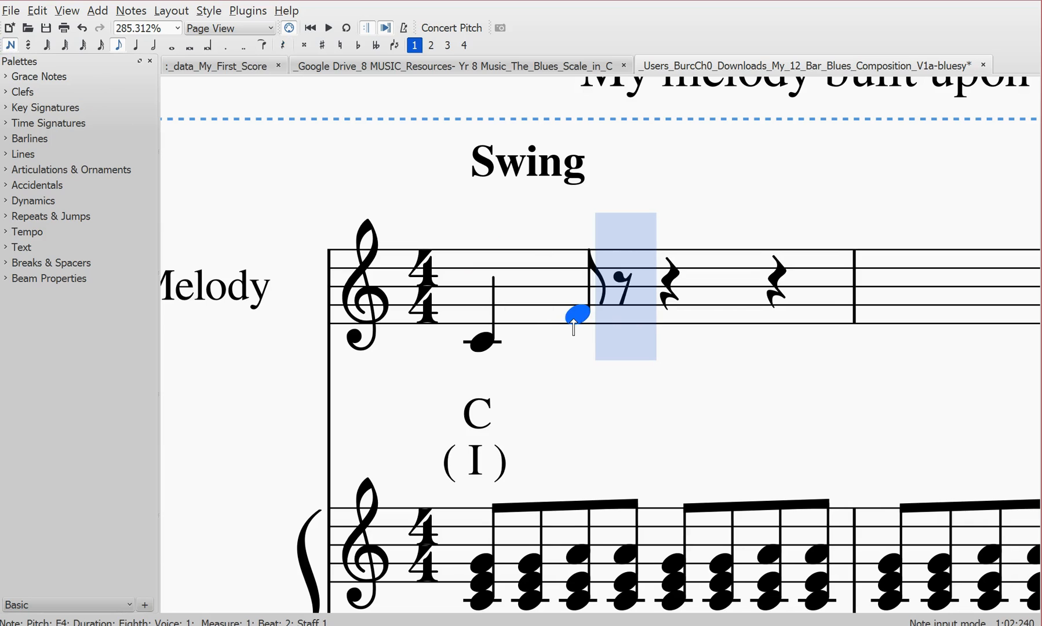
key("Escape")
key("Down")
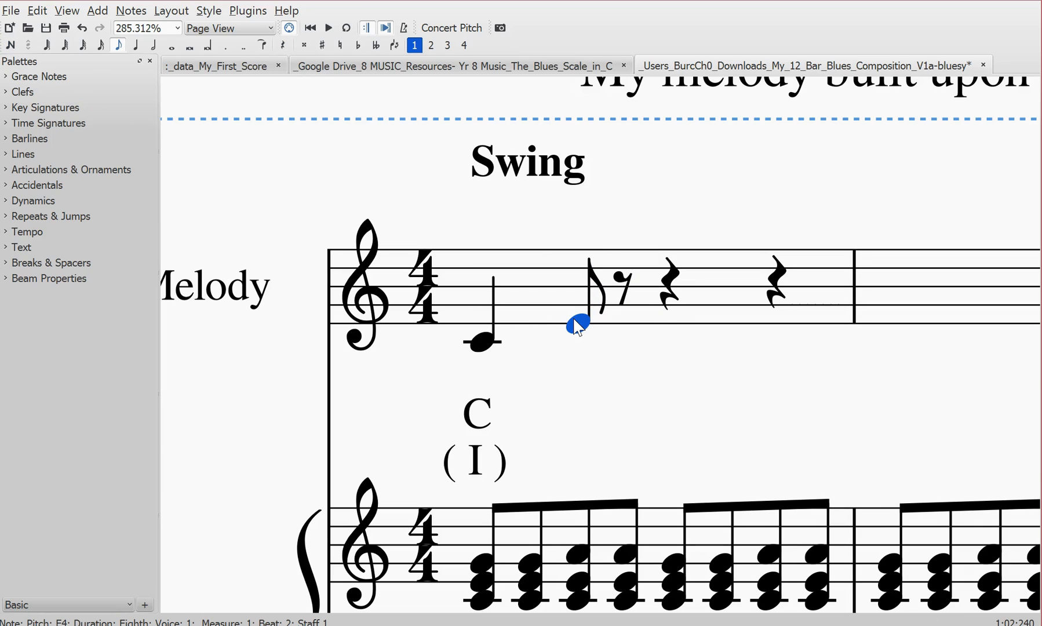
Add an eighth-note F4 on the second half of beat 2 and a quarter-note E4 on beat 3.
left_click(623, 285)
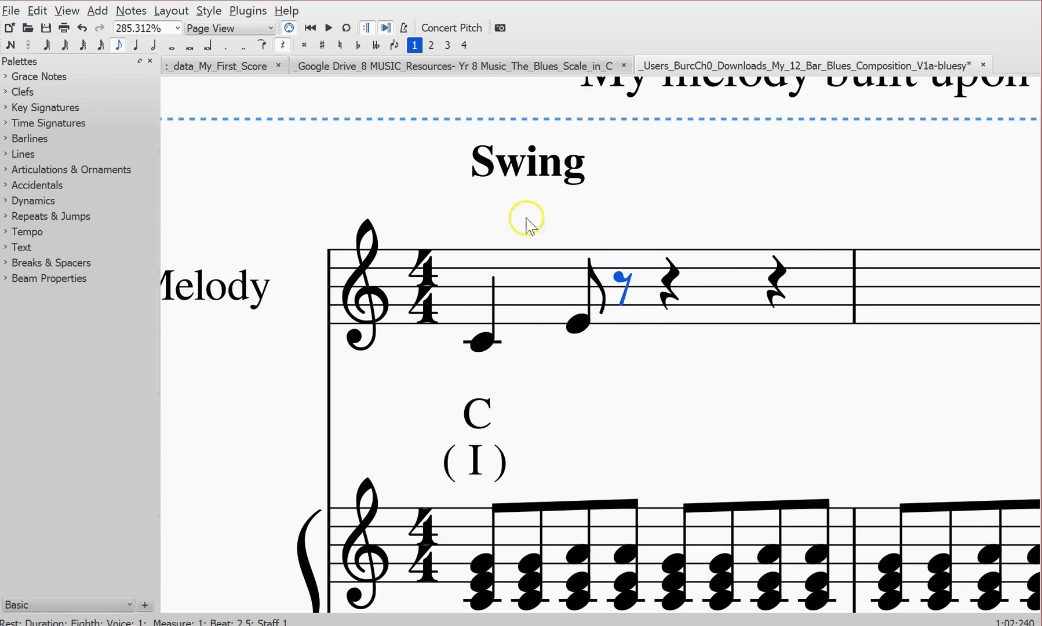
left_click(10, 44)
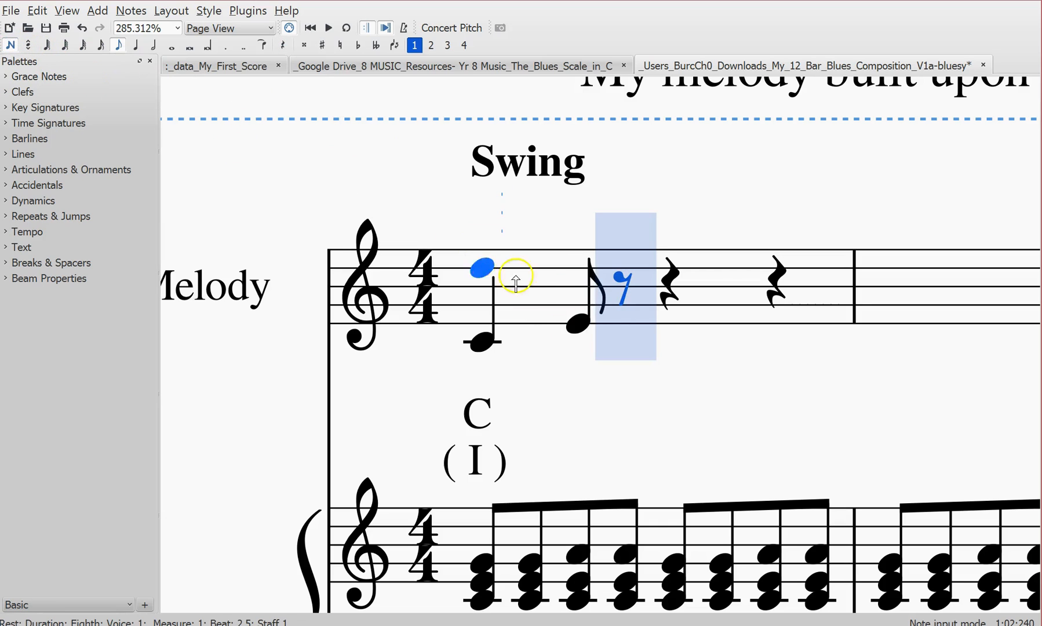
left_click(628, 317)
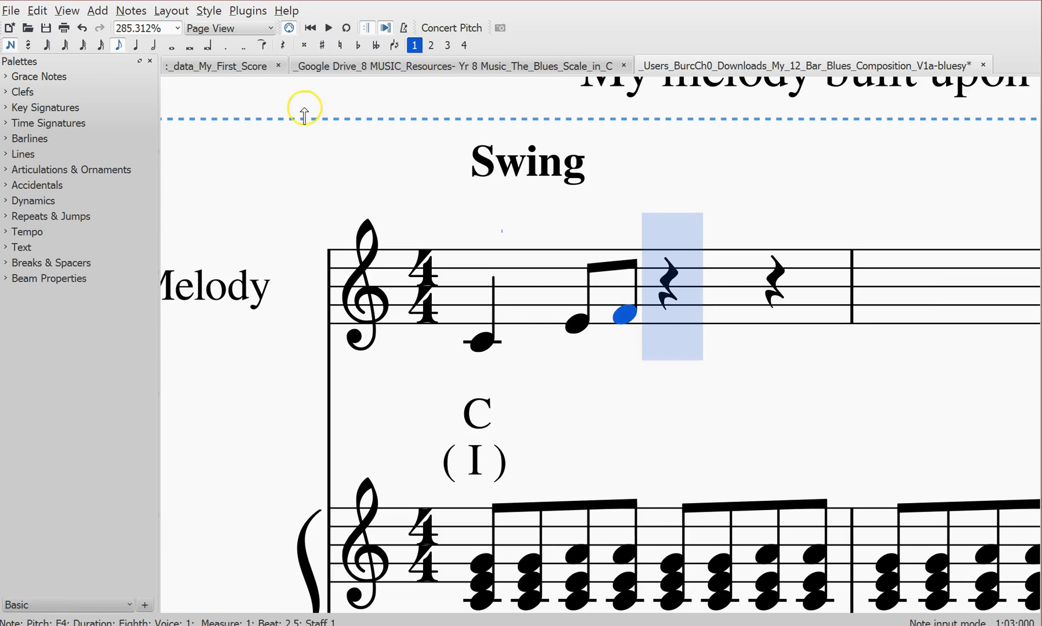
left_click(135, 46)
left_click(665, 324)
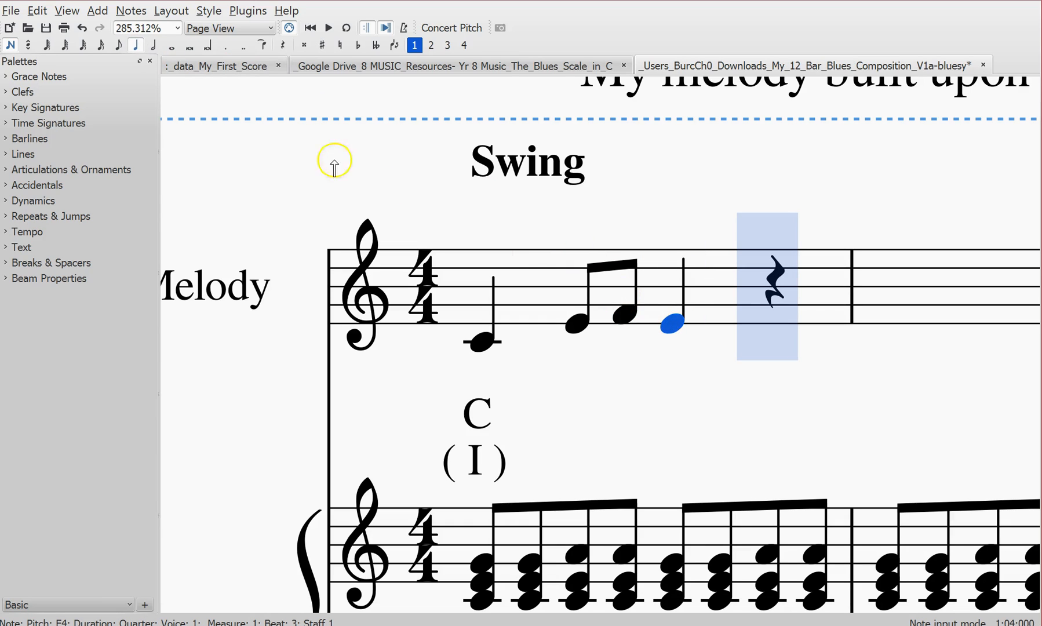
Fill beat 4 of the first Melody measure with two eighth notes, E4 and C4.
left_click(117, 45)
left_click(732, 323)
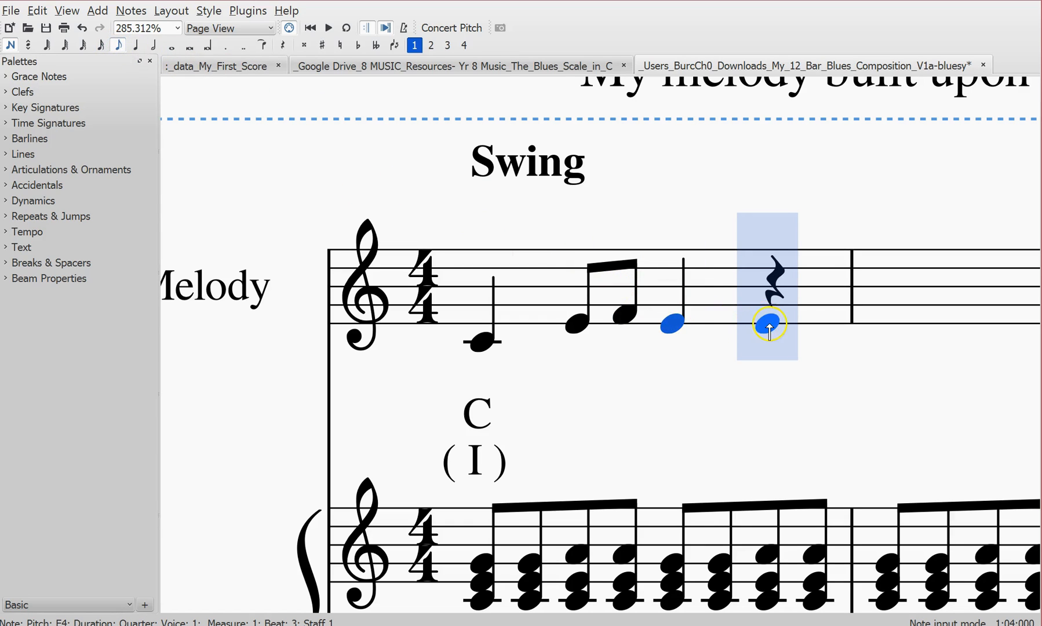
left_click(811, 342)
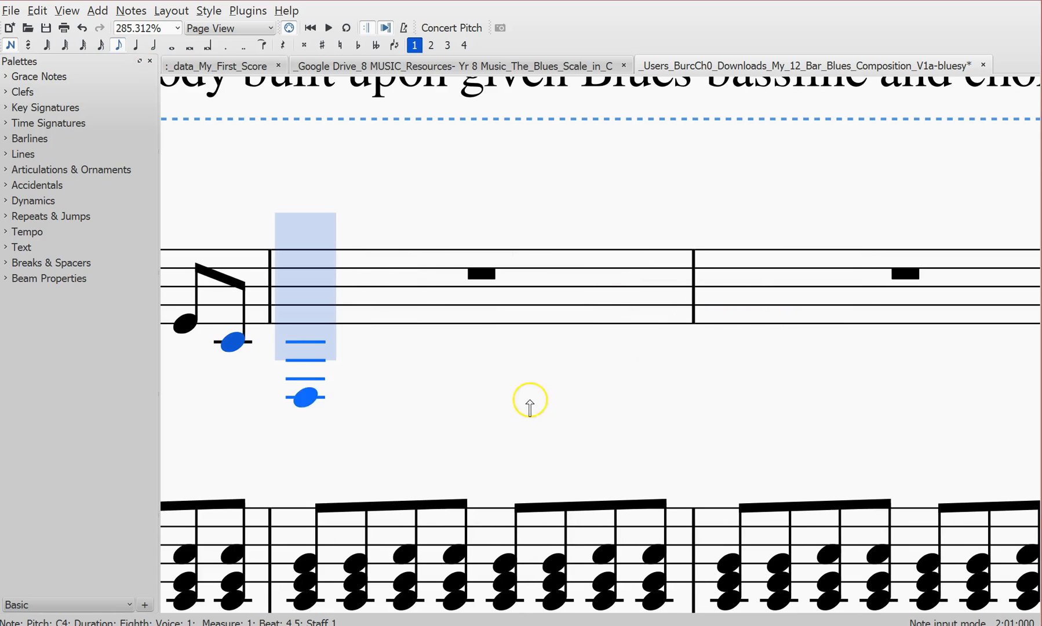
Leave note input and play back the score from the opening C4 of the first Melody measure.
key("Escape")
key("Escape")
left_click_drag(249, 406, 797, 368)
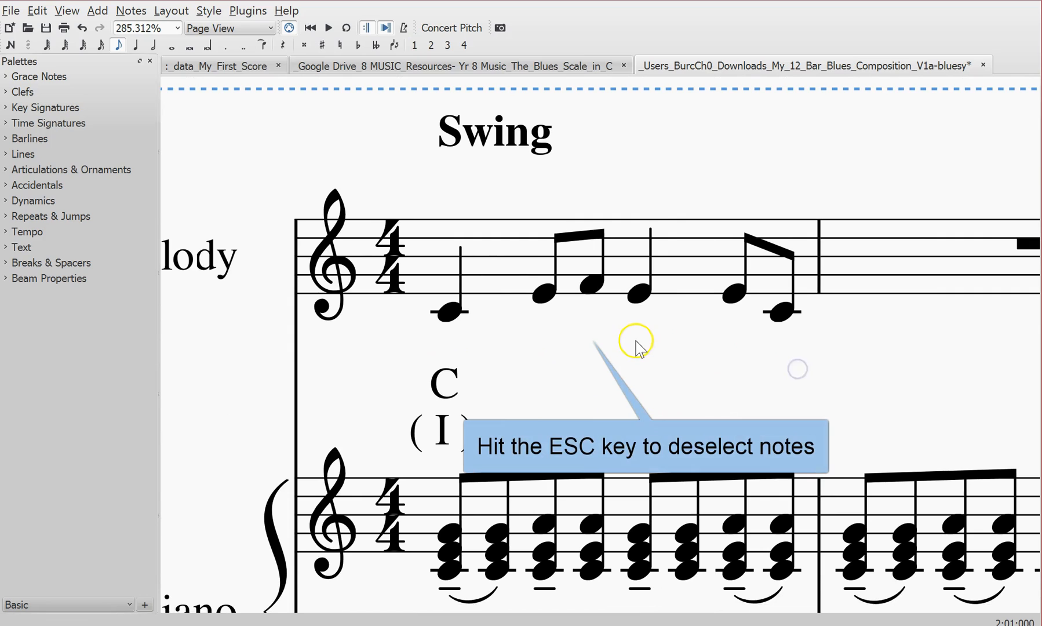
left_click(450, 313)
key("space")
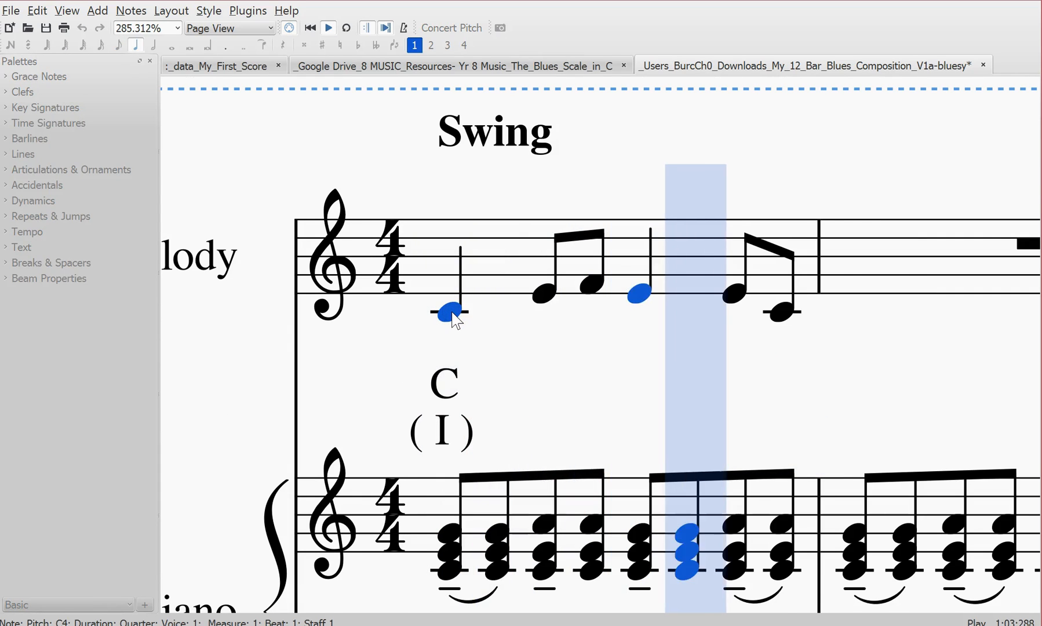
key("space")
left_click_drag(397, 366, 854, 351)
Compare the beat 2 E of the first Melody measure with the notes of the Blues Scale in C on the browser's course page.
left_click(463, 283)
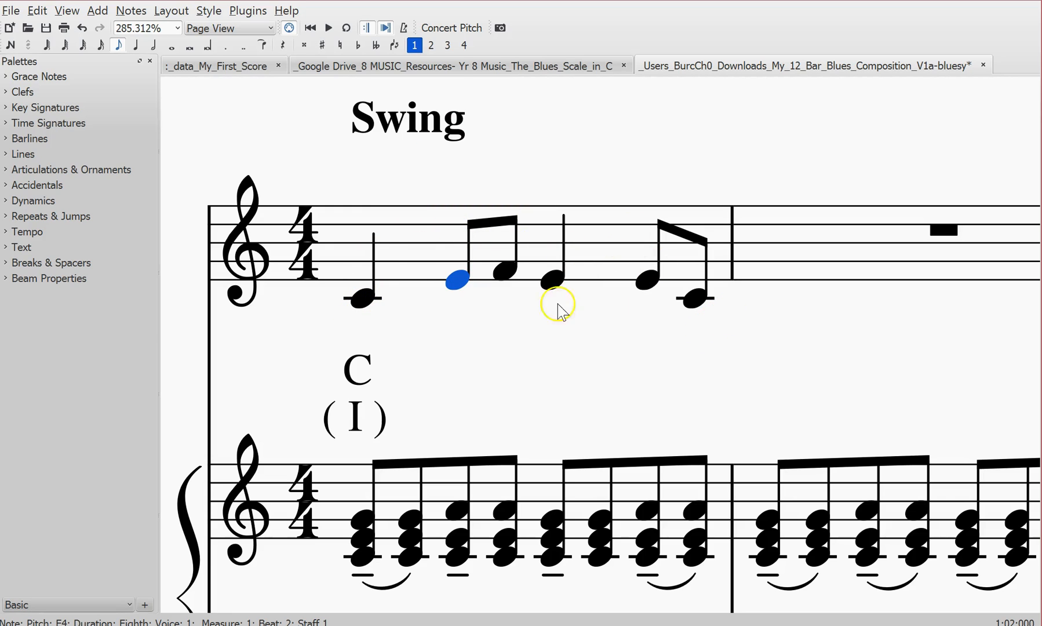
scroll(610, 306, "up", 2)
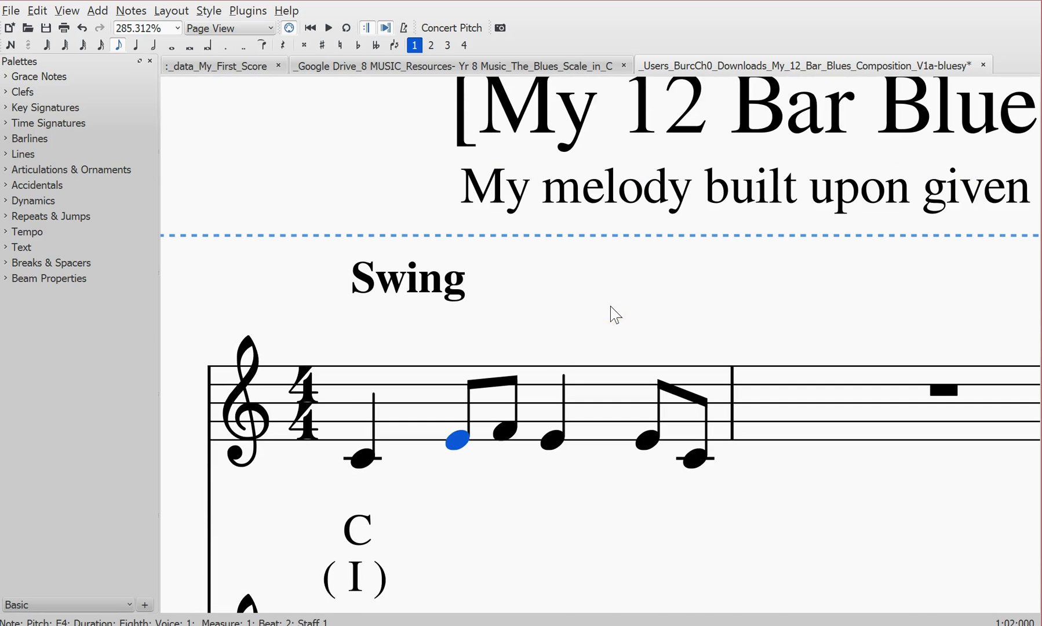
scroll(614, 314, "down", 2)
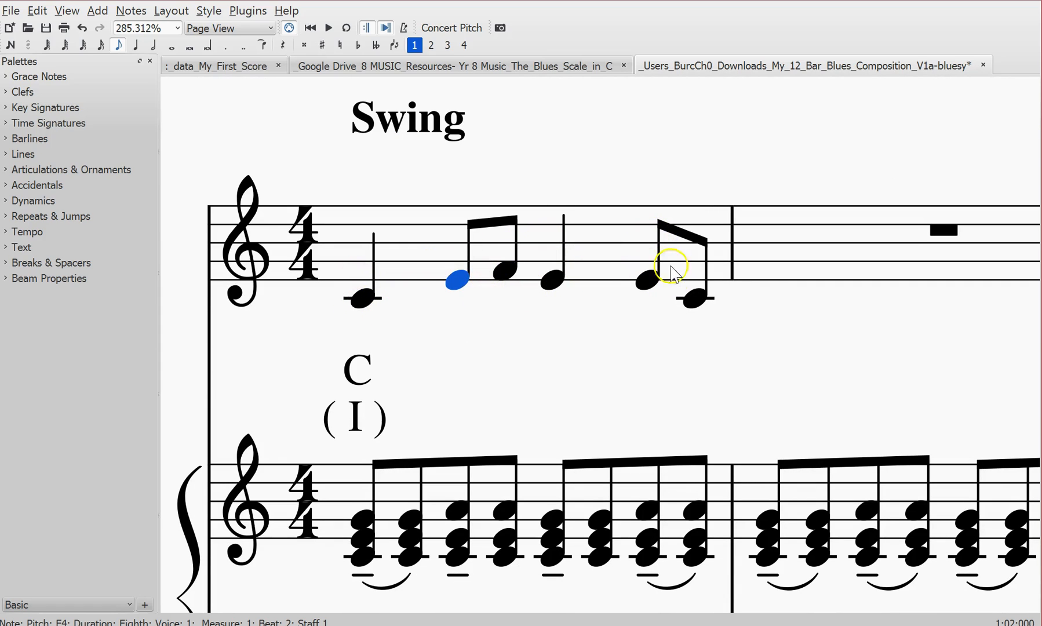
left_click_drag(637, 353, 697, 343)
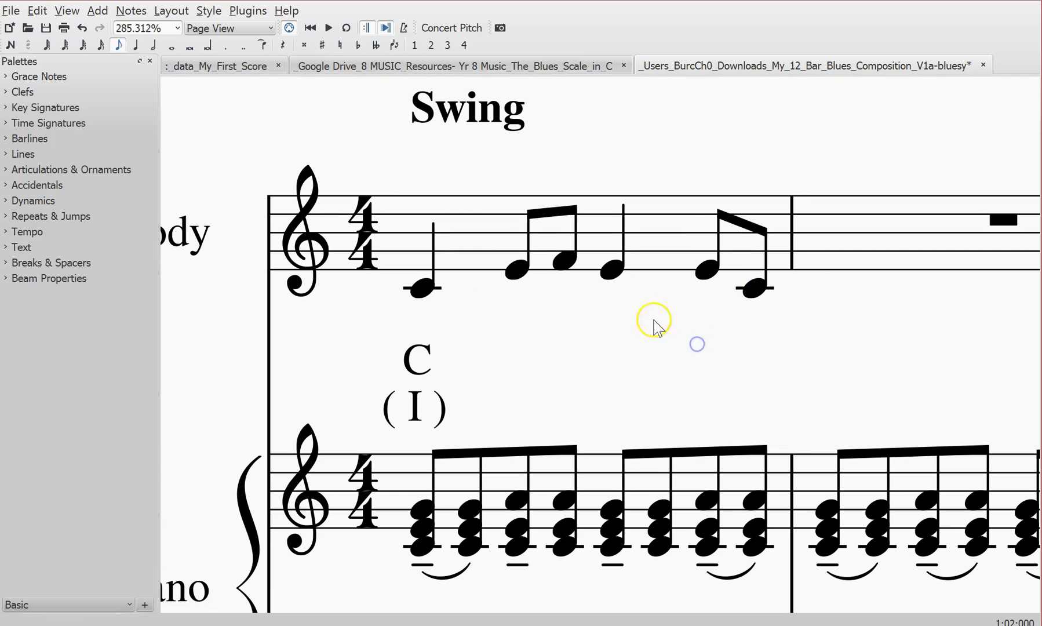
key("alt+Tab")
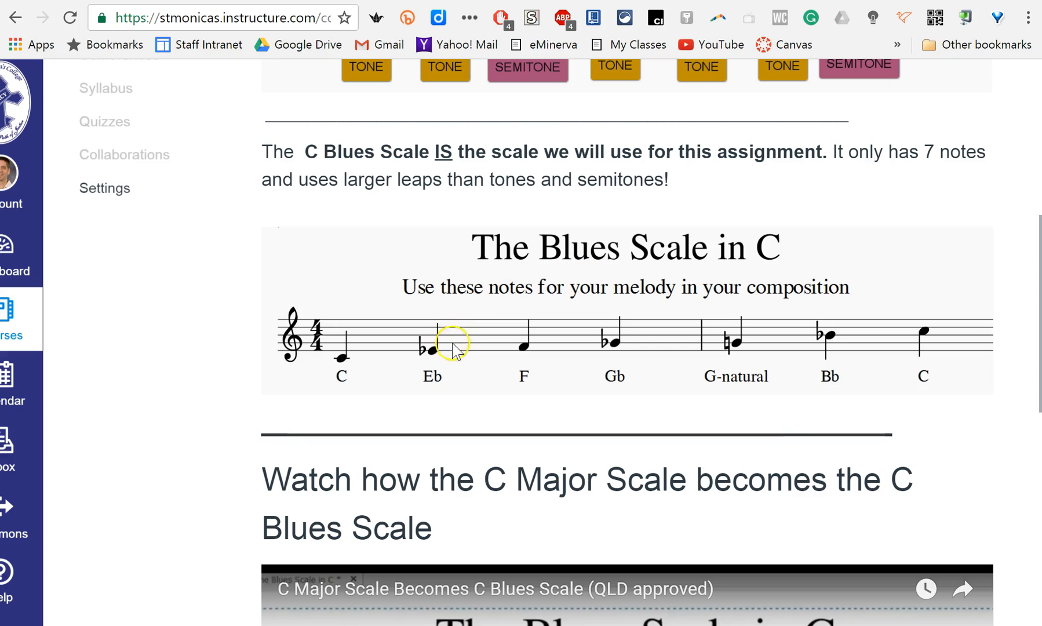
scroll(294, 247, "up", 4, "ctrl")
scroll(294, 246, "up", 2, "ctrl")
scroll(348, 486, "right", 2)
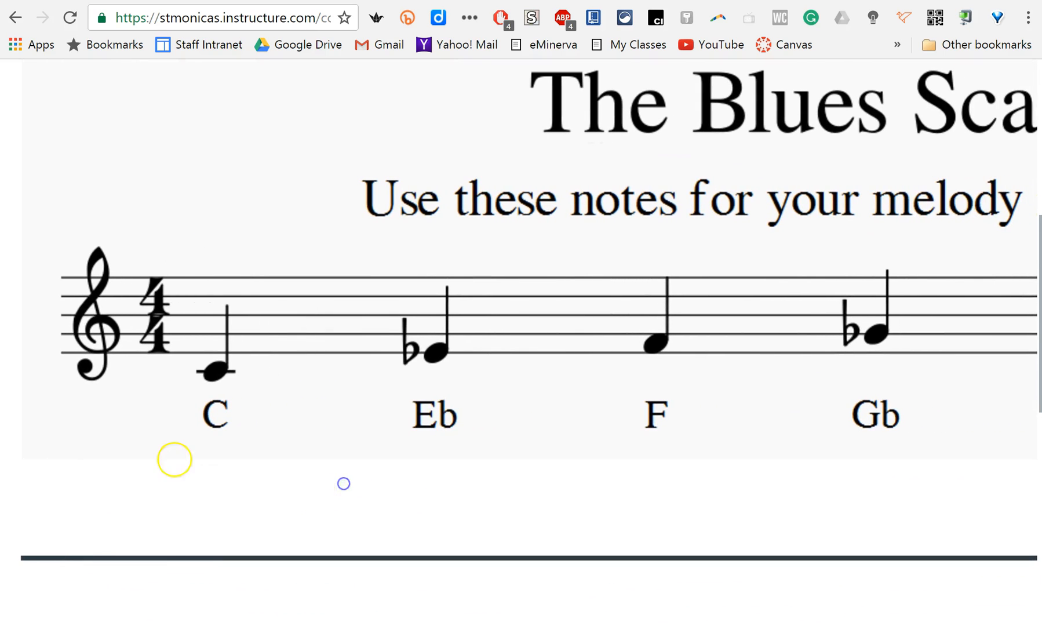
Return to the MuseScore composition and add a flat to the eighth-note E4 on beat 2 of the first Melody measure.
key("alt+Tab")
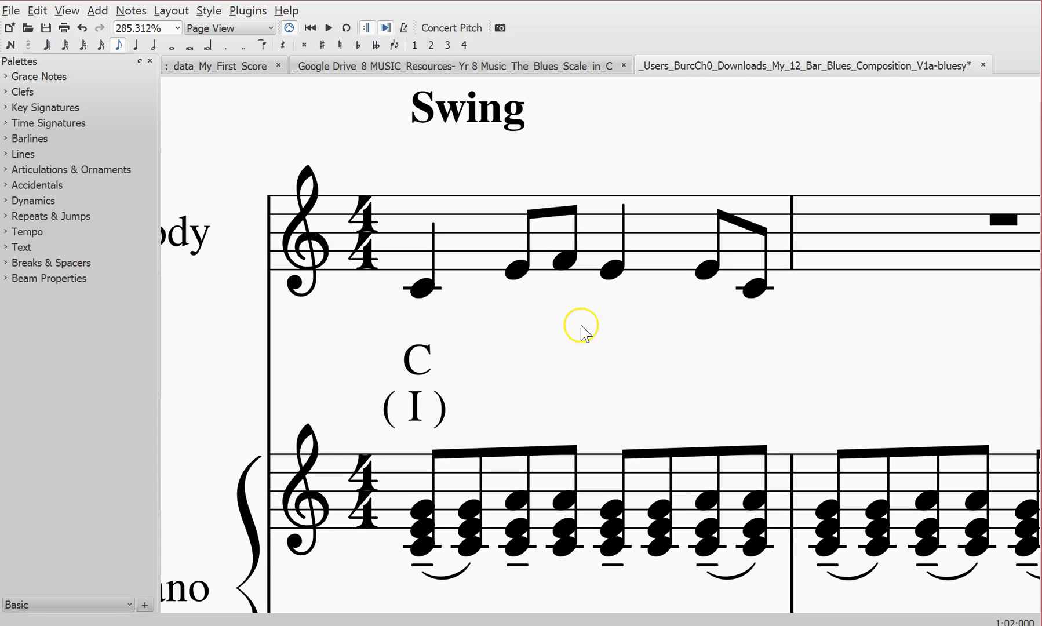
left_click(517, 271)
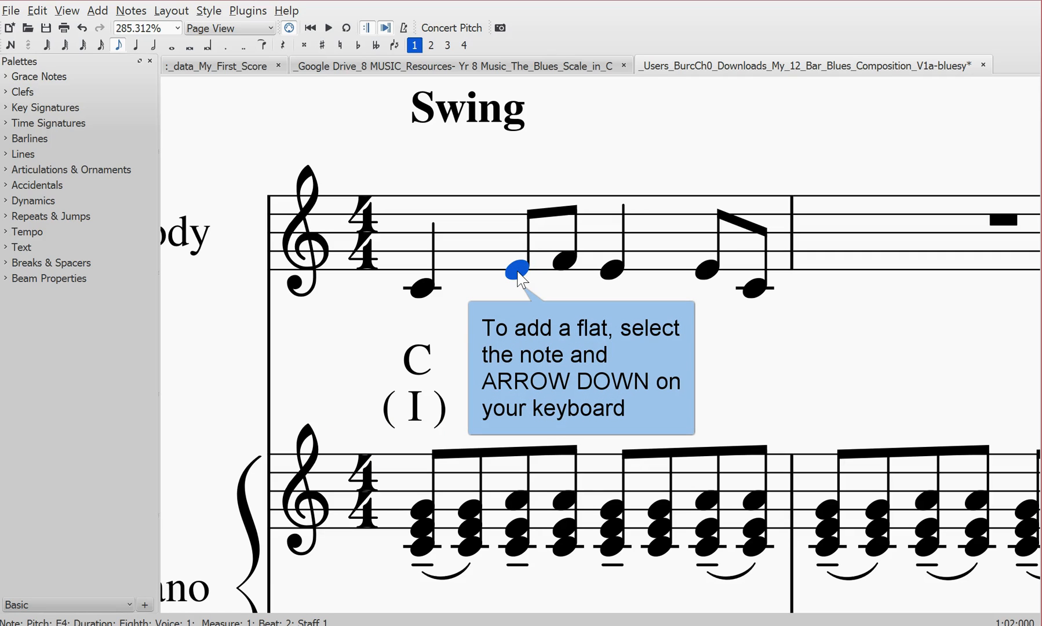
key("Down")
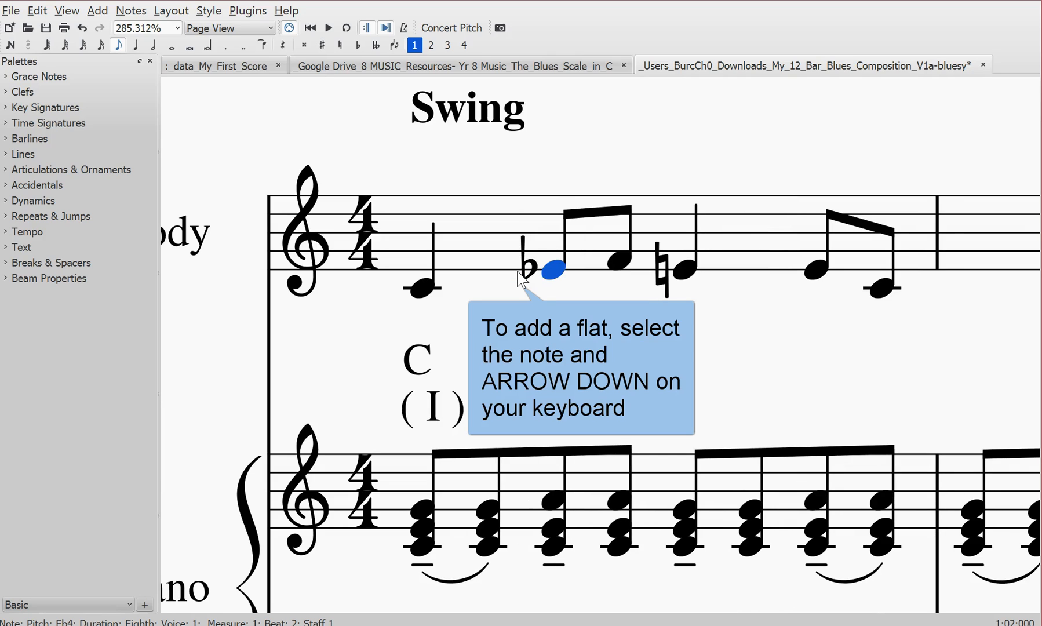
key("ctrl+z")
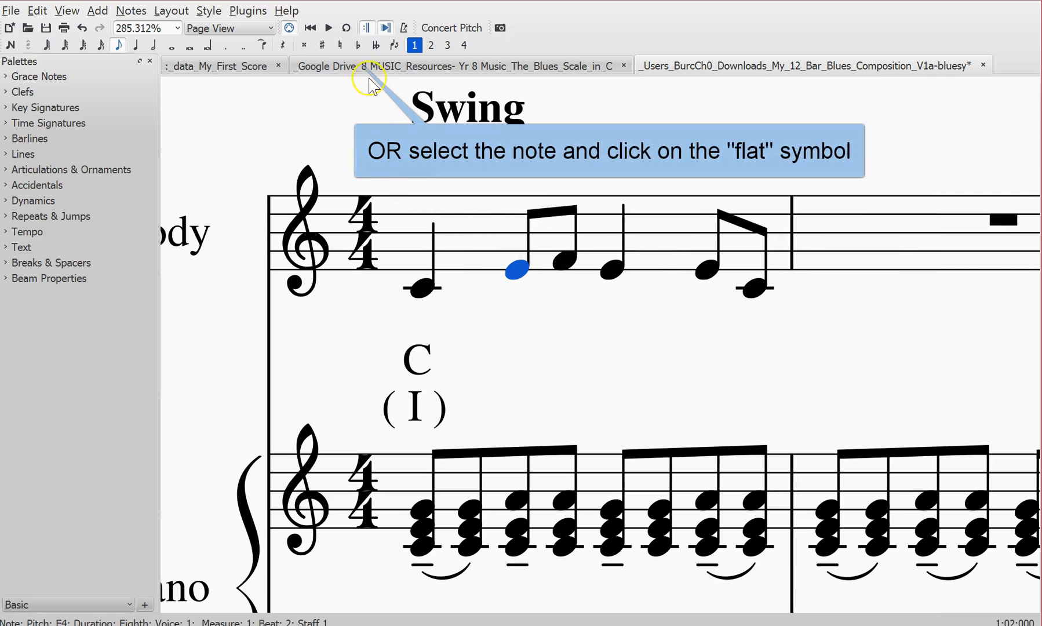
left_click(359, 49)
left_click_drag(646, 341, 515, 336)
left_click(421, 264)
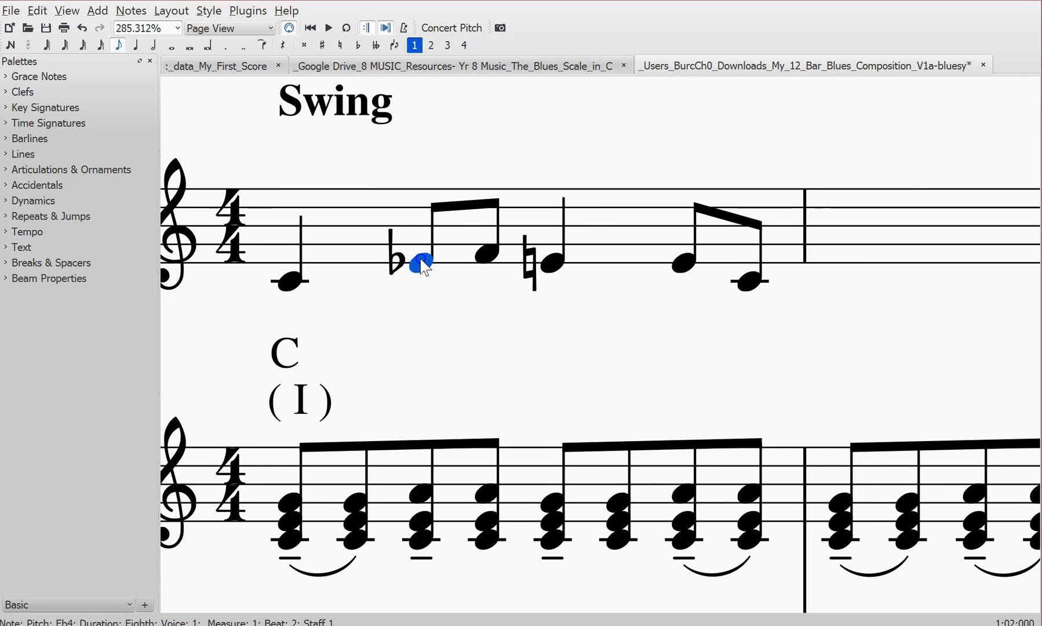
Delete the natural signs before the E notes on beats 3 and 4 of the first Melody measure.
left_click(554, 265)
left_click(536, 311)
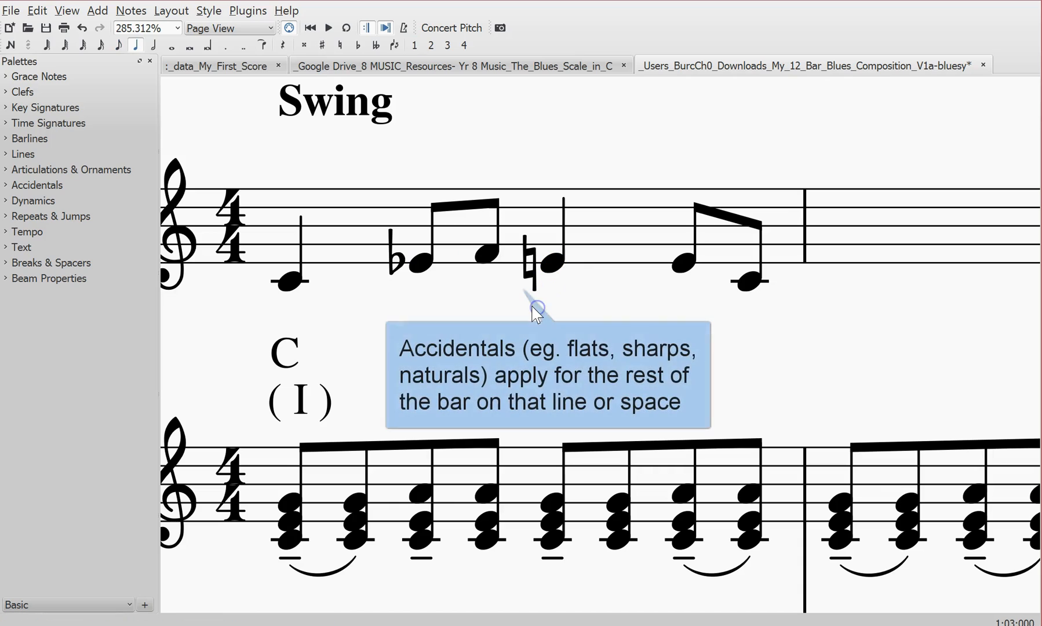
left_click_drag(634, 361, 733, 365)
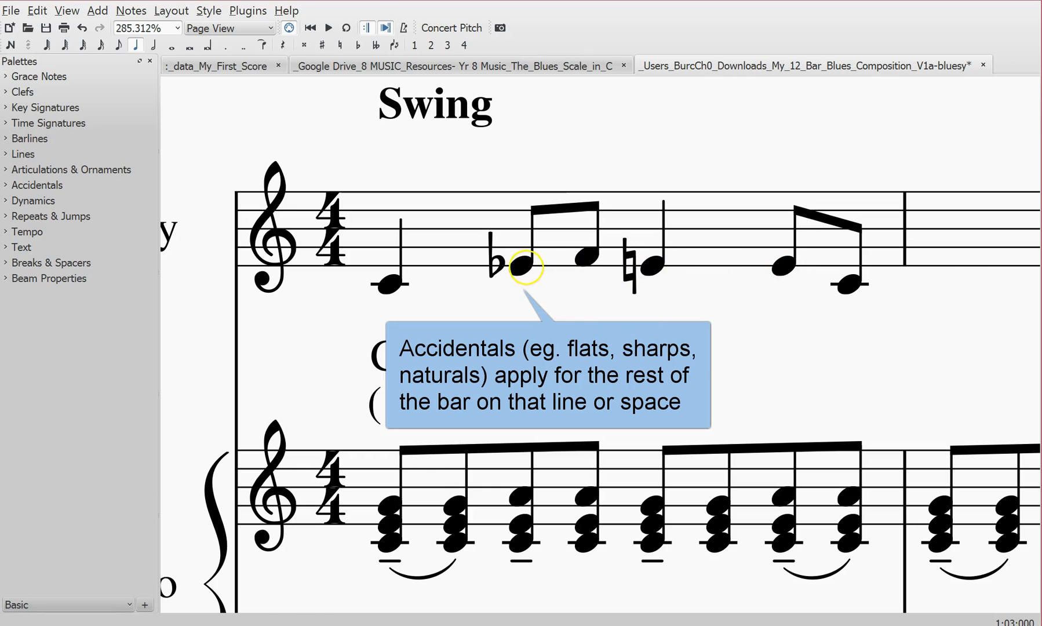
left_click(526, 267)
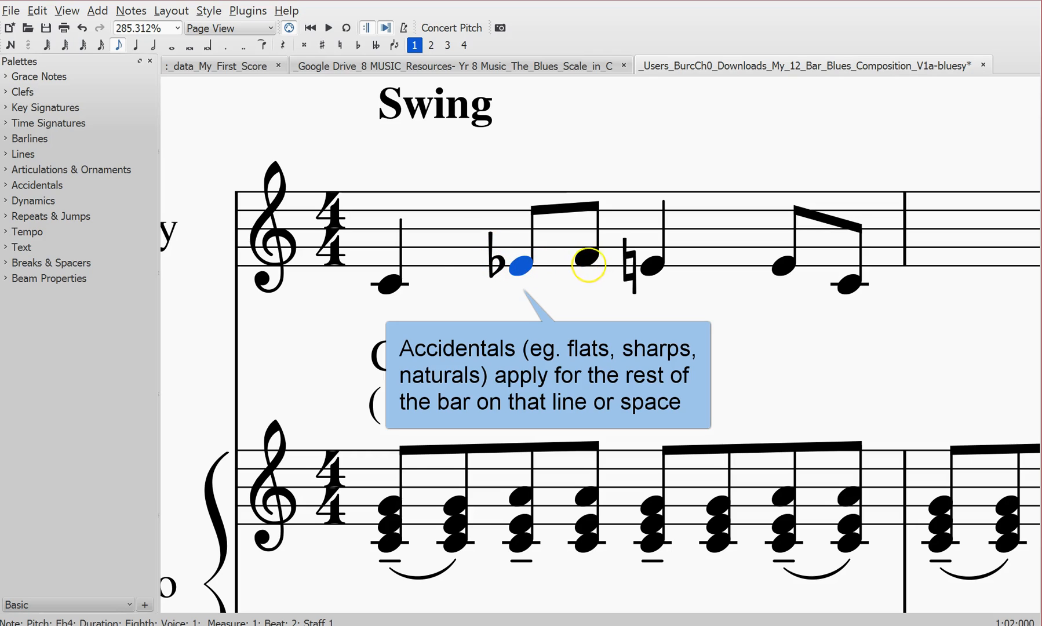
left_click(630, 274)
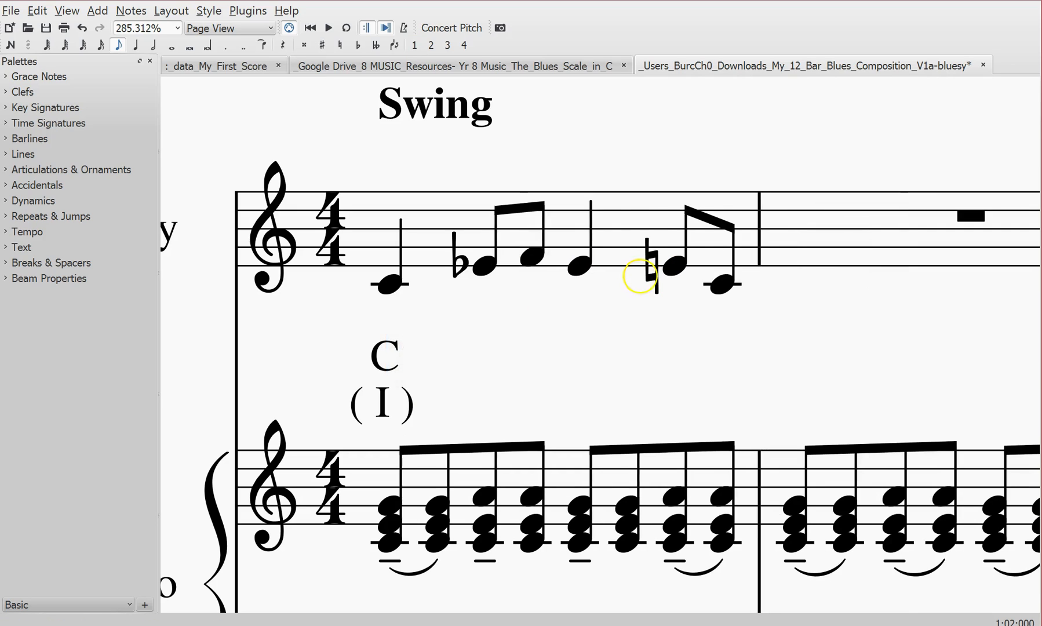
left_click(655, 278)
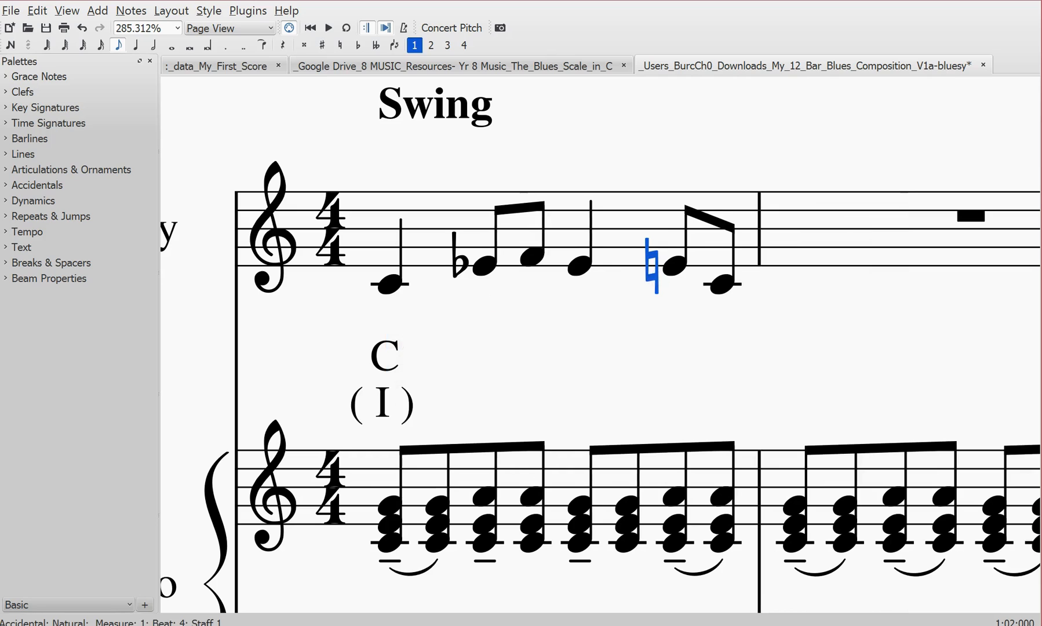
key("Delete")
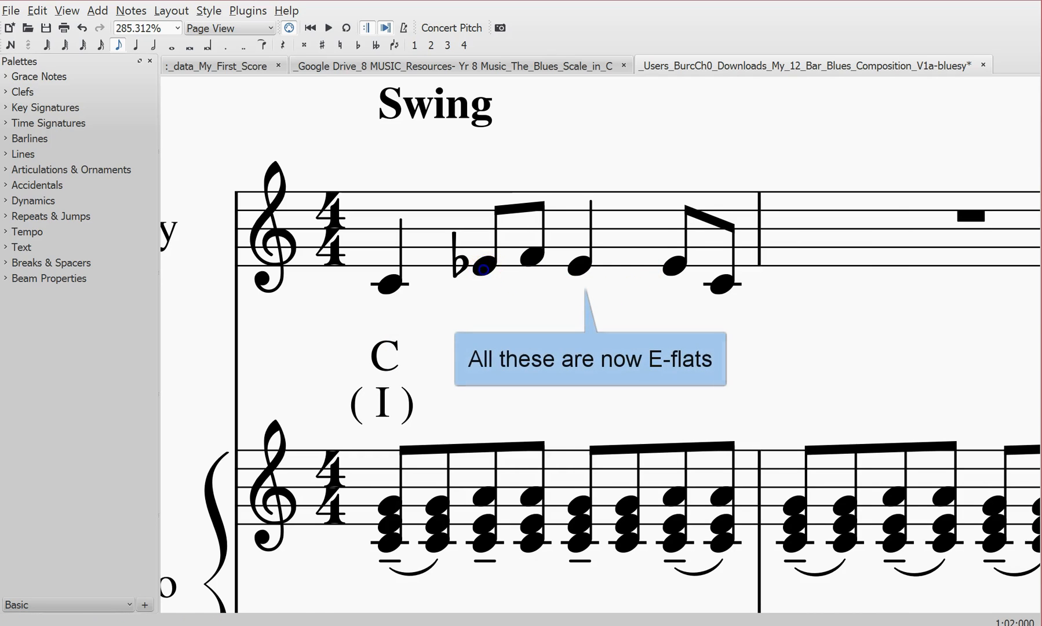
Check the pitches of the E notes on beats 2, 3 and 4 of the first Melody measure.
left_click(483, 267)
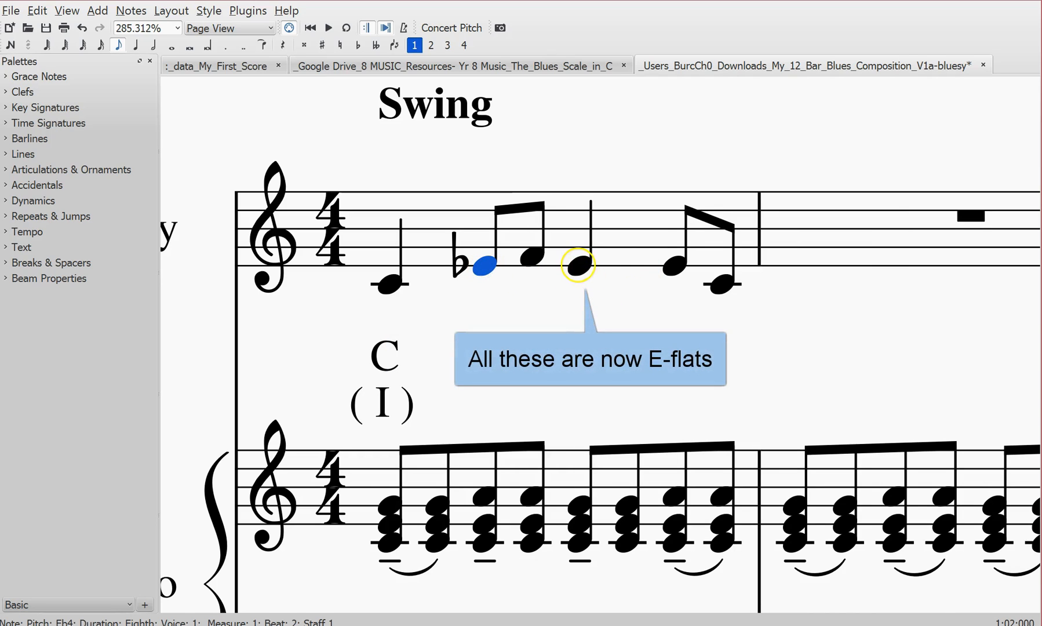
left_click(578, 265)
left_click(671, 268)
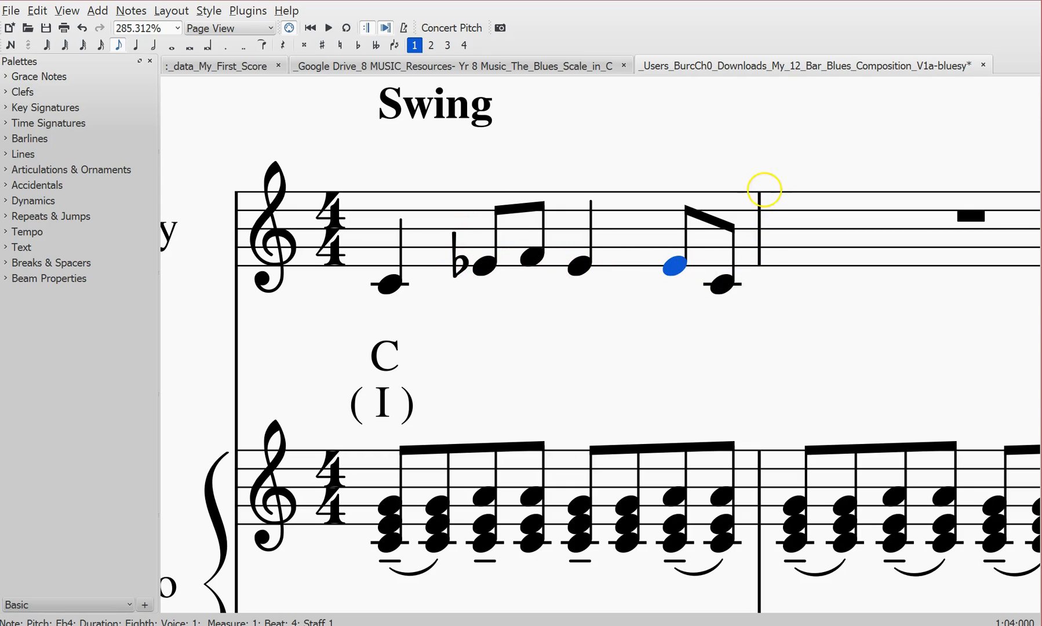
Try adding separate flats to the E notes on beats 3 and 4 of the first Melody measure, and undo both.
left_click(581, 265)
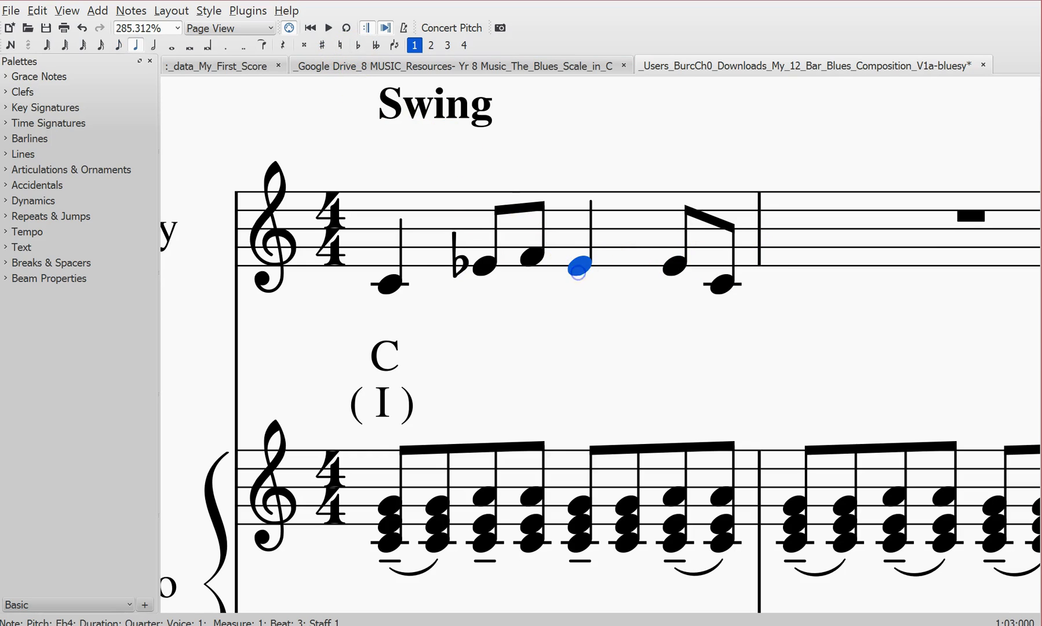
left_click(358, 44)
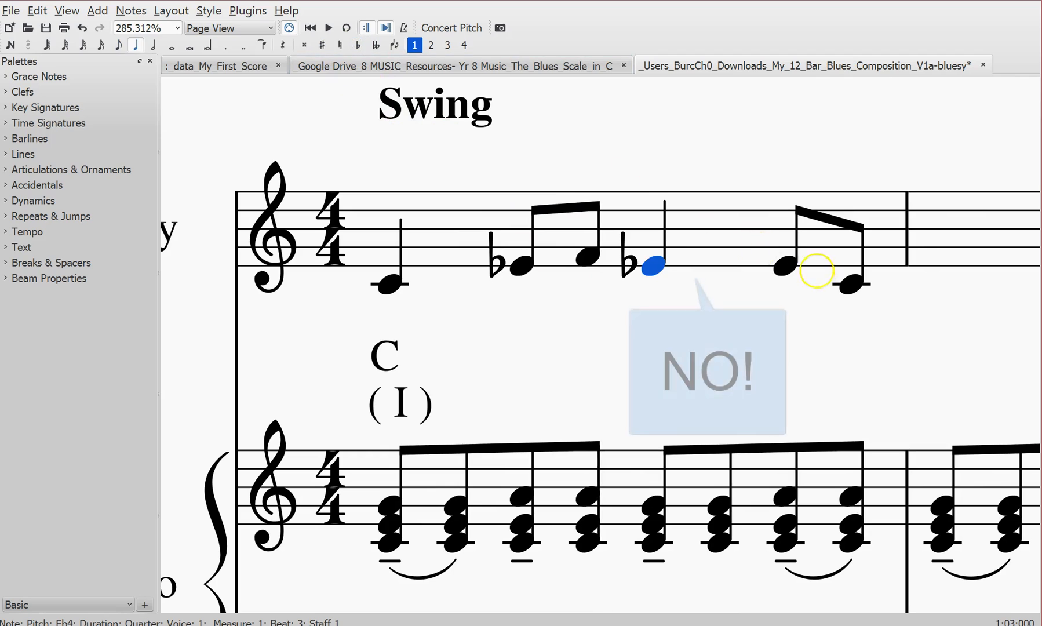
left_click(787, 267)
left_click(358, 44)
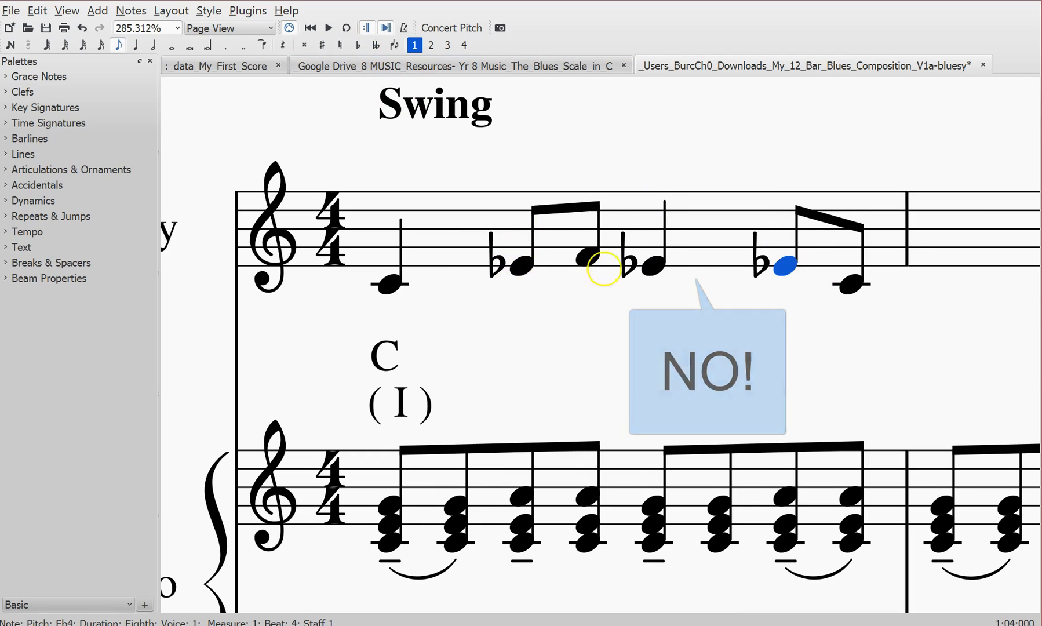
key("ctrl+z")
key("ctrl+z")
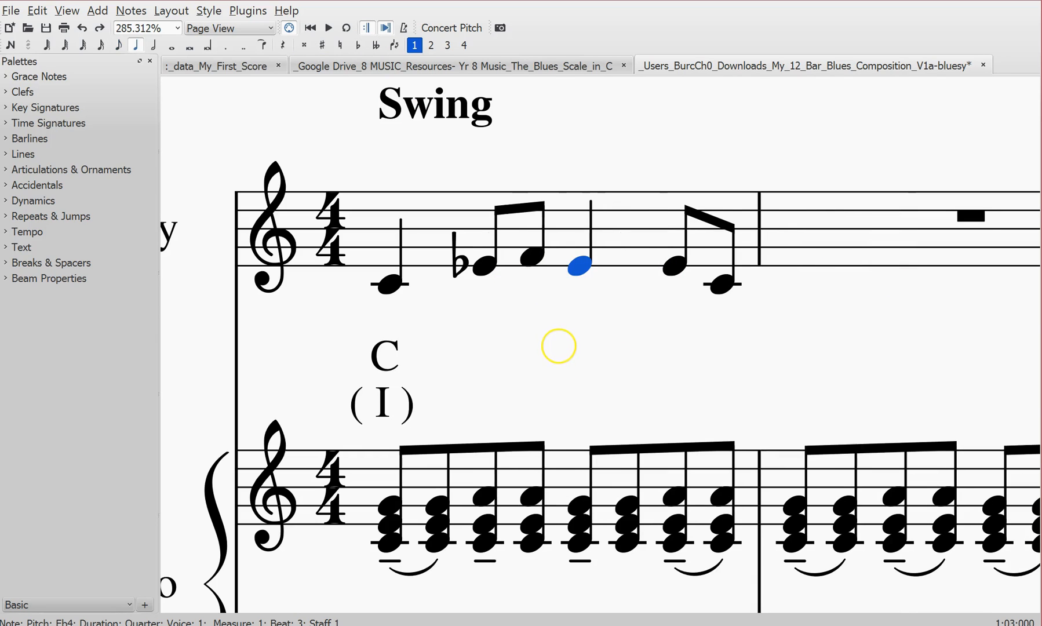
Play back the flattened melody from the first note of the first Melody measure.
left_click(391, 283)
key("space")
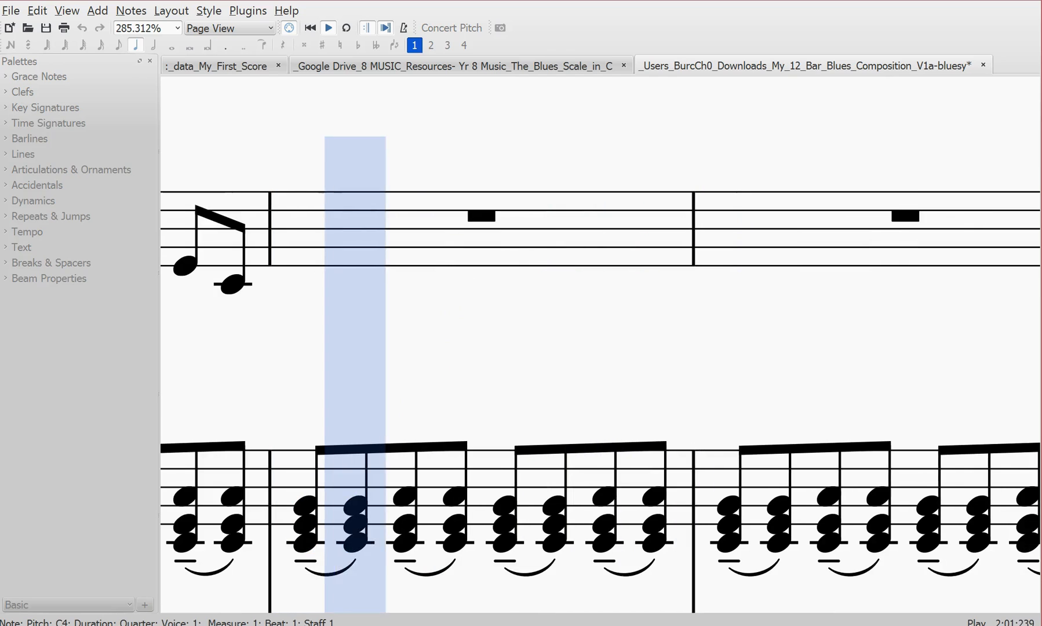
key("space")
Examine the second measure's empty Melody bar against the Piano chords and bass line below it.
left_click_drag(379, 342, 744, 348)
scroll(744, 348, "down", 1)
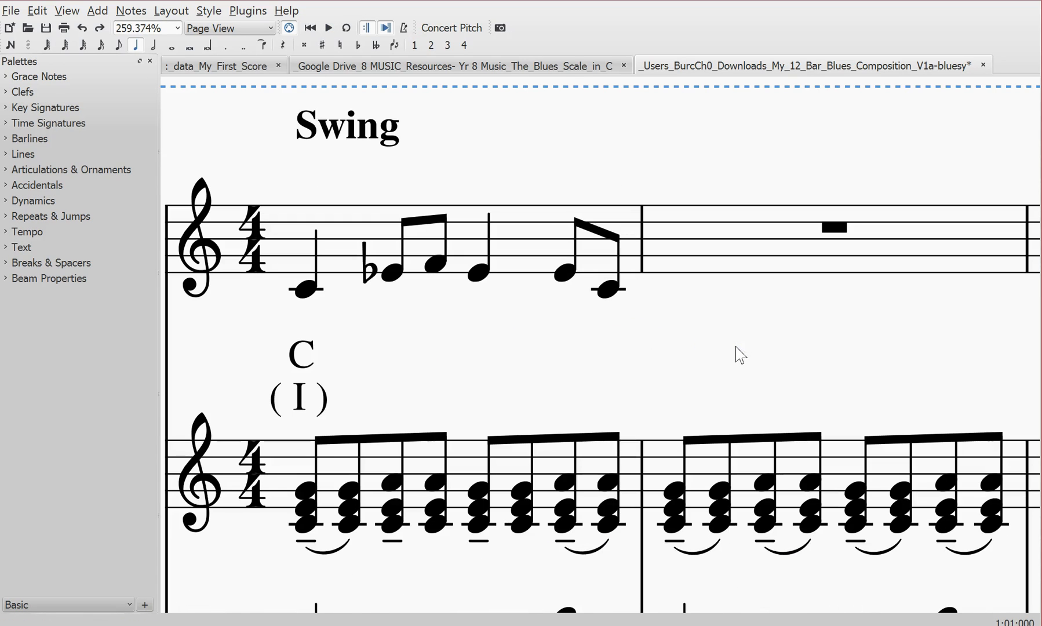
scroll(703, 351, "down", 1)
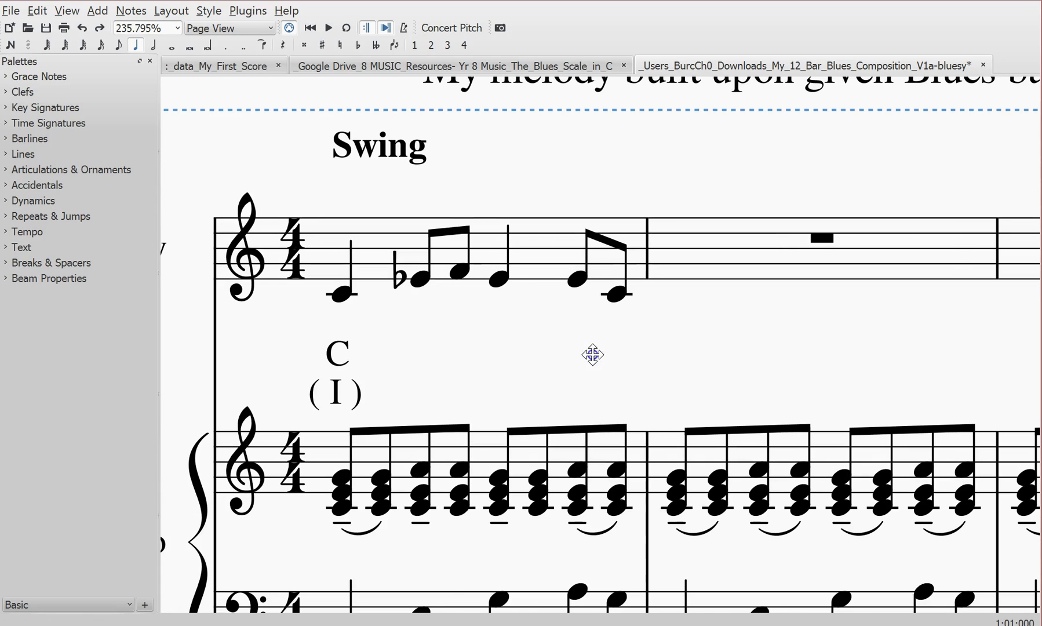
left_click_drag(592, 353, 474, 346)
left_click_drag(622, 339, 643, 331)
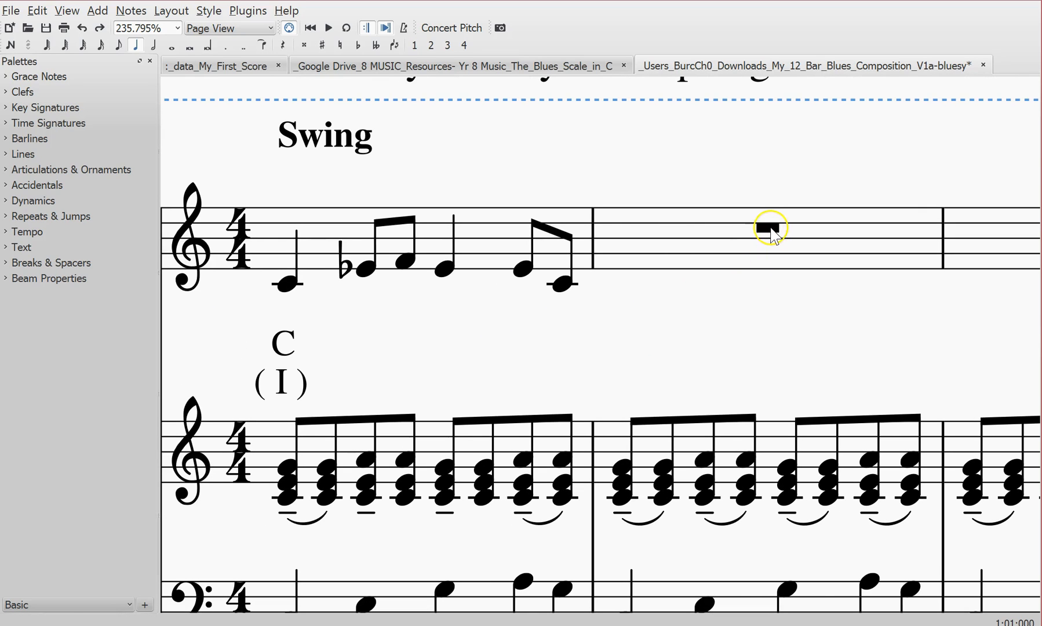
left_click(769, 228)
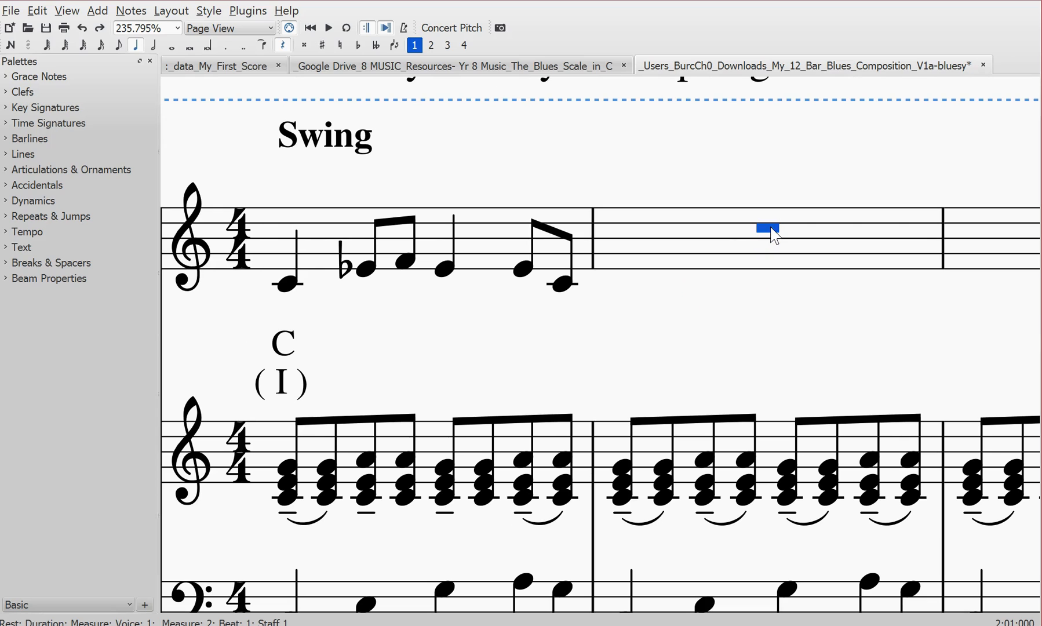
scroll(769, 232, "down", 3)
left_click_drag(756, 302, 735, 316)
left_click(660, 405)
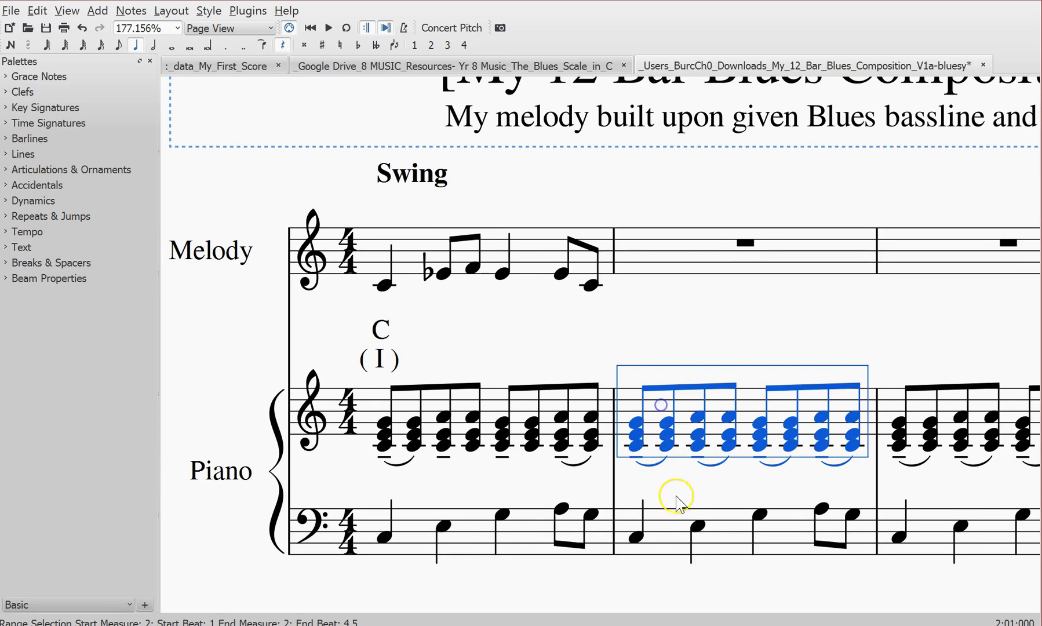
left_click(673, 533)
mouse_move(791, 344)
left_mouse_down()
mouse_move(737, 342)
mouse_move(776, 343)
left_mouse_up()
left_click(216, 265)
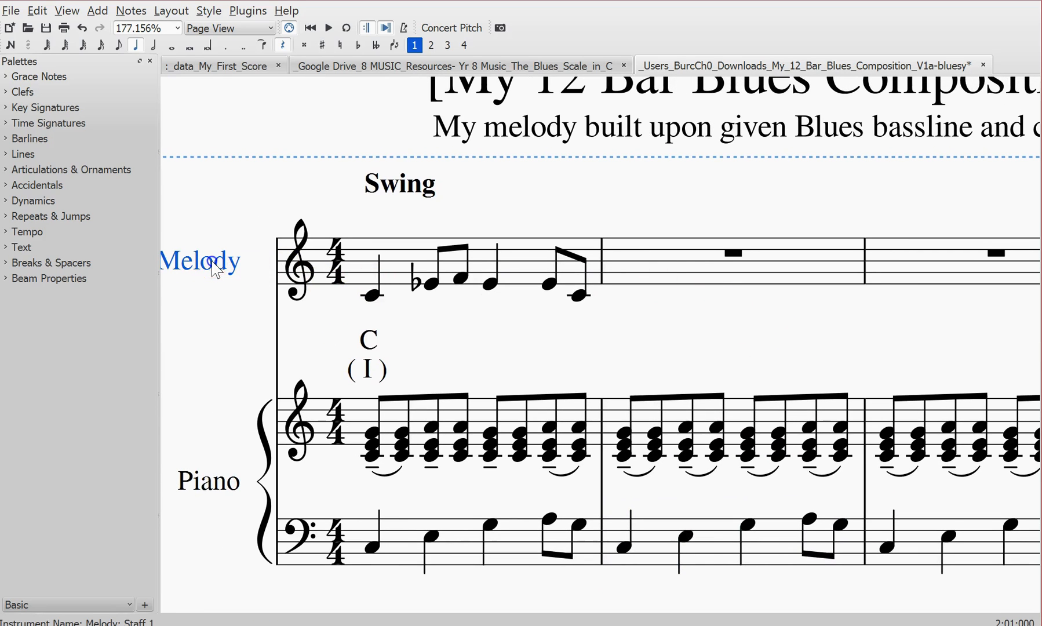
Split the whole-measure rest in the second Melody measure into four quarter rests.
left_click(733, 254)
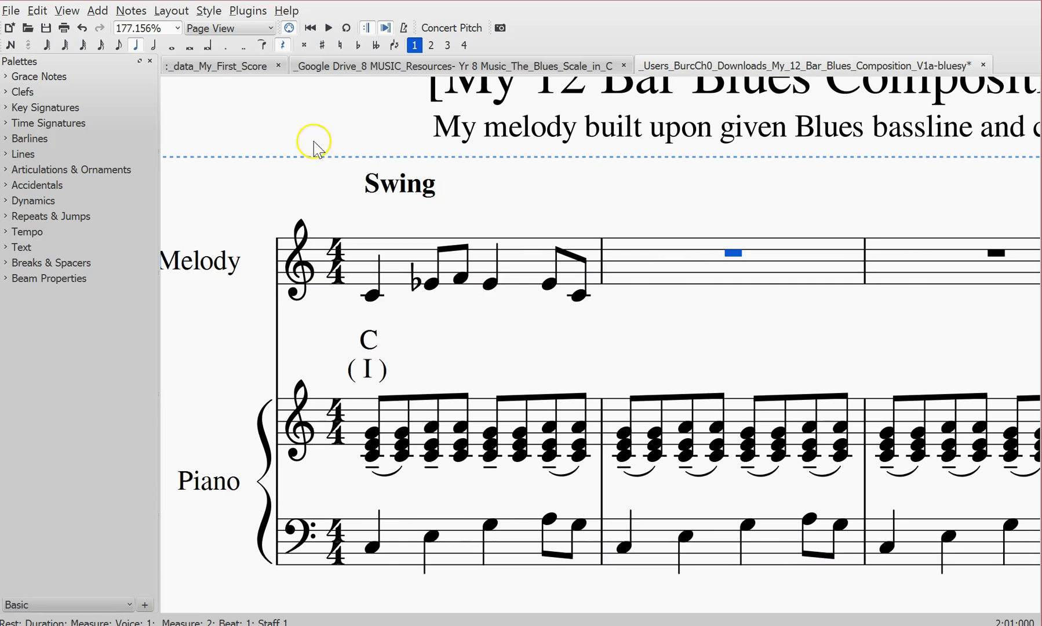
left_click(135, 46)
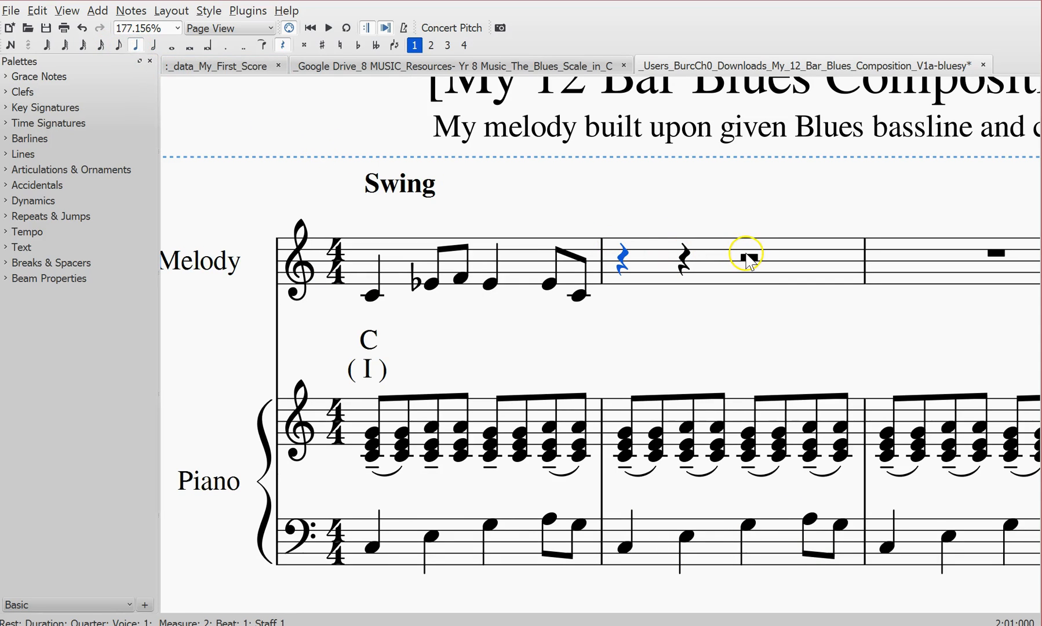
left_click(749, 257)
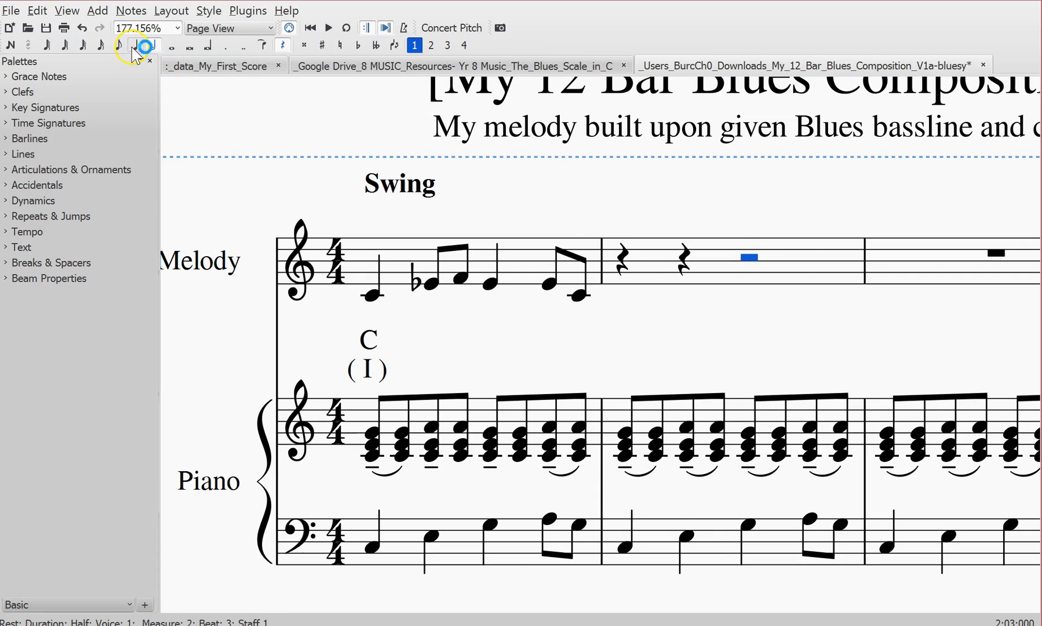
left_click(135, 46)
left_click(623, 259)
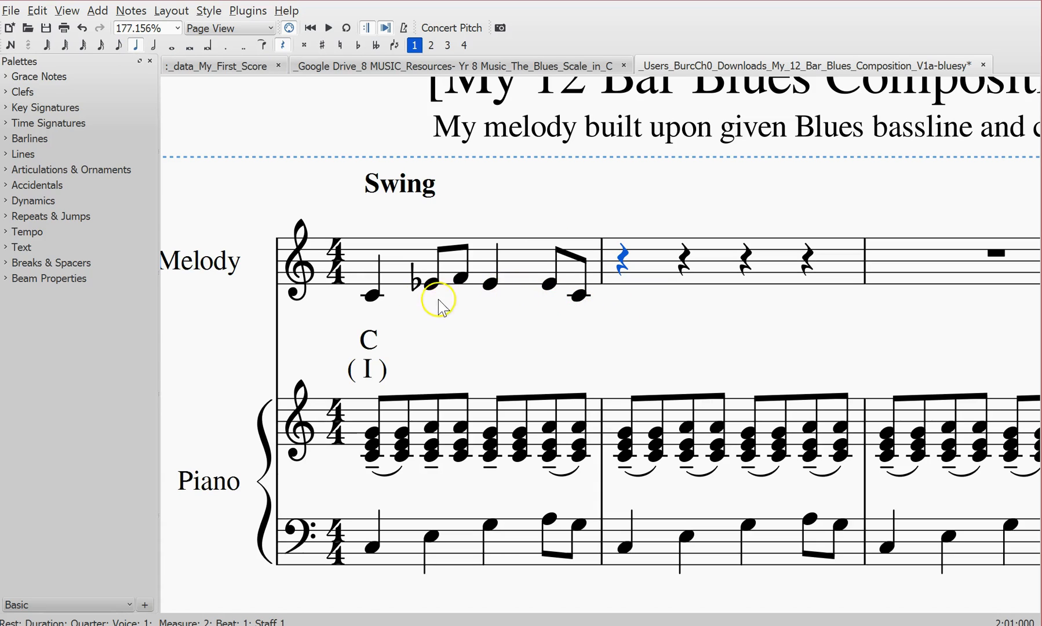
Split the quarter rest on beat 2 of the second Melody measure into eighth rests, matching the first measure's rhythm.
left_click(374, 295)
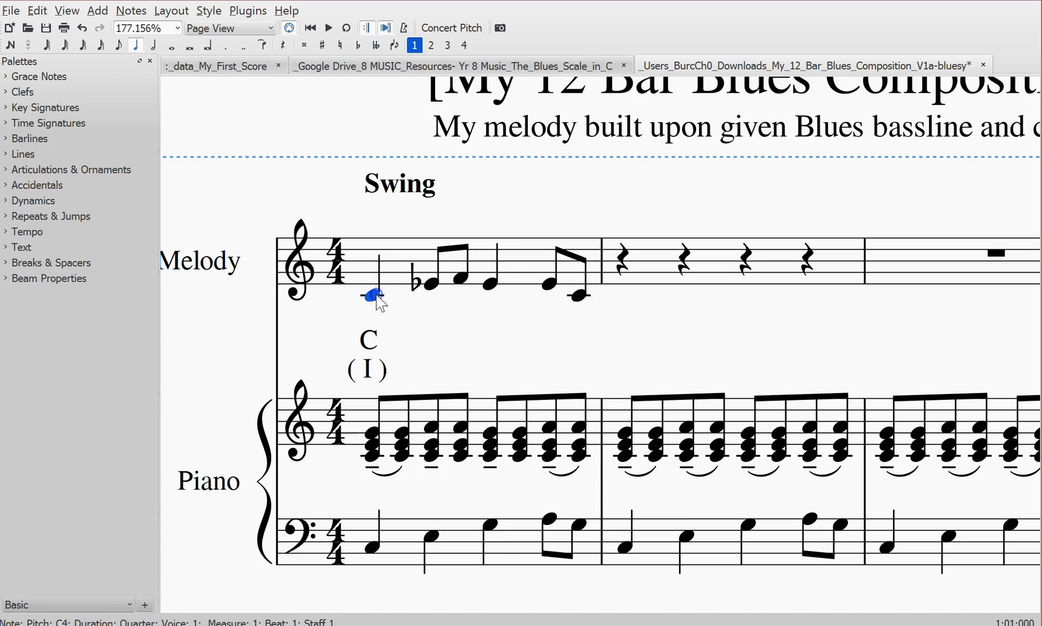
left_click(433, 285)
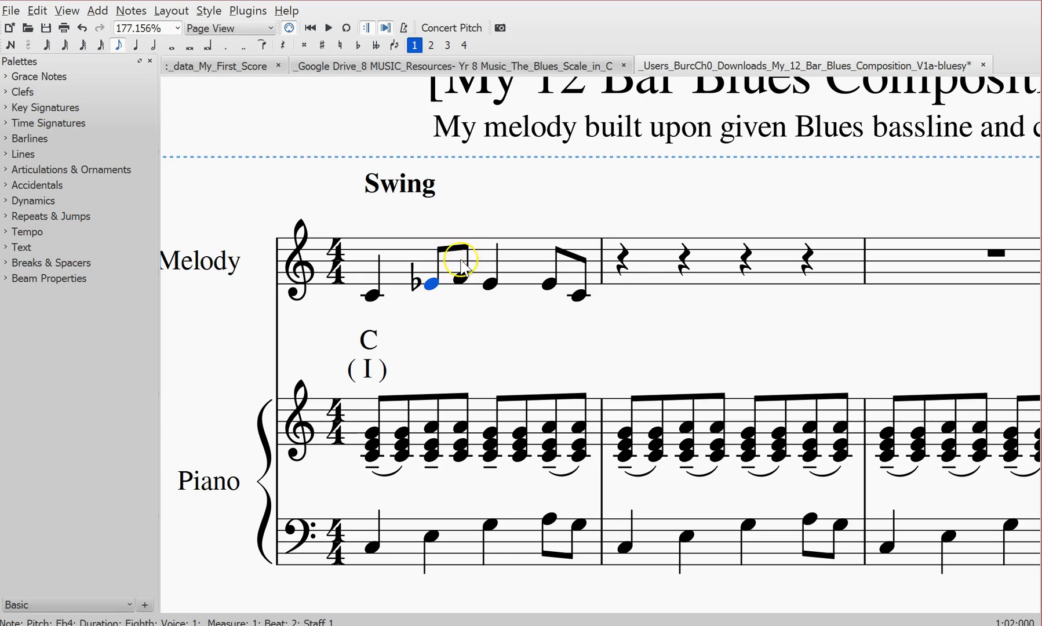
left_click(623, 261)
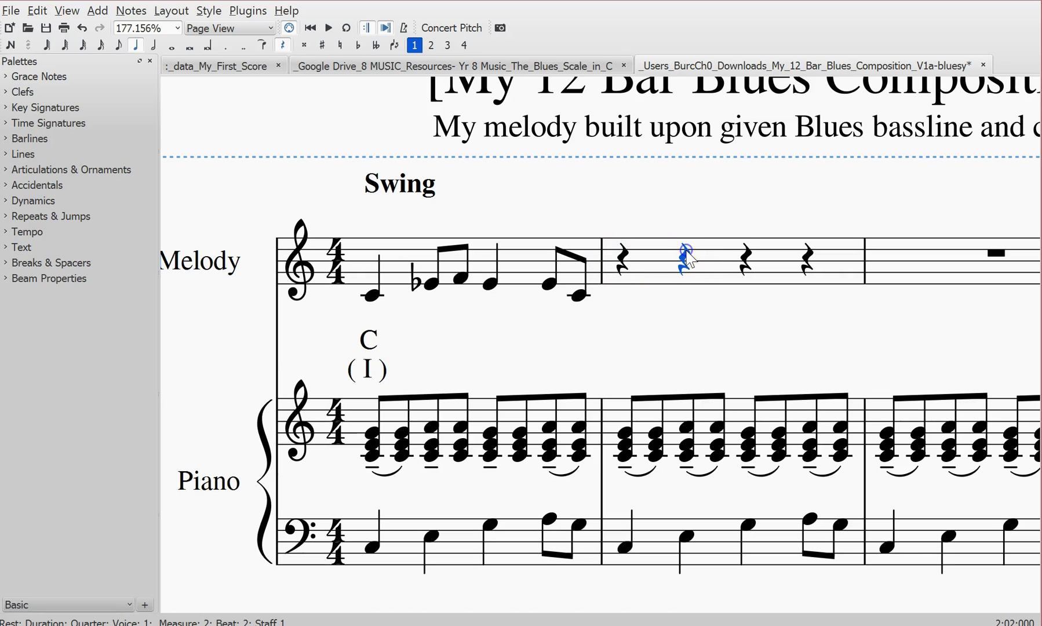
left_click(119, 46)
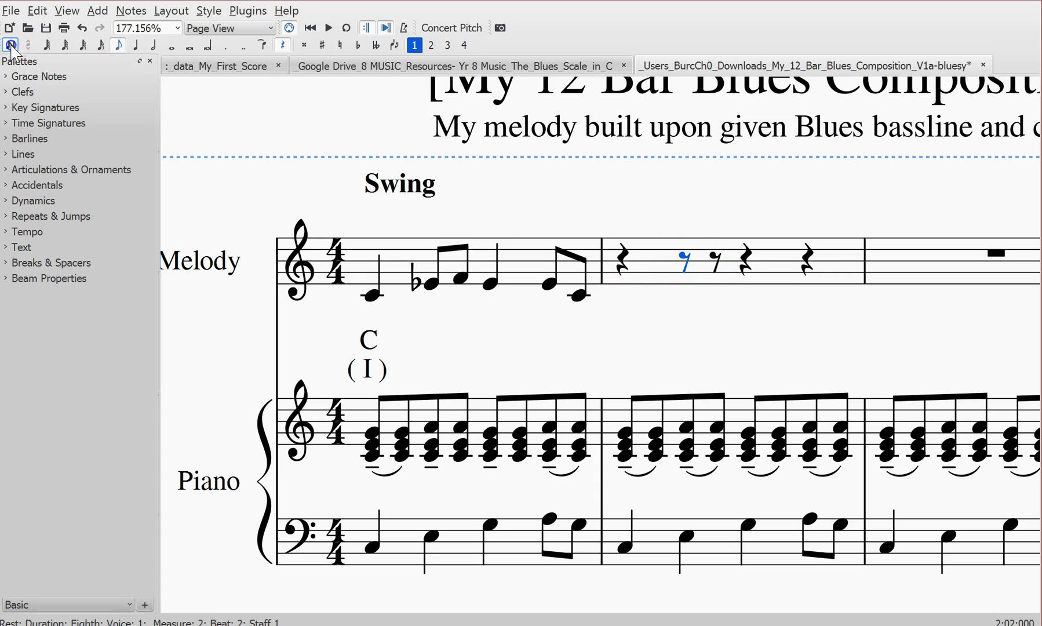
Enter eighth notes G and B on beat 2 and quarter-note Gs on beats 3 and 4 of the second Melody measure.
left_click(11, 45)
left_click(682, 274)
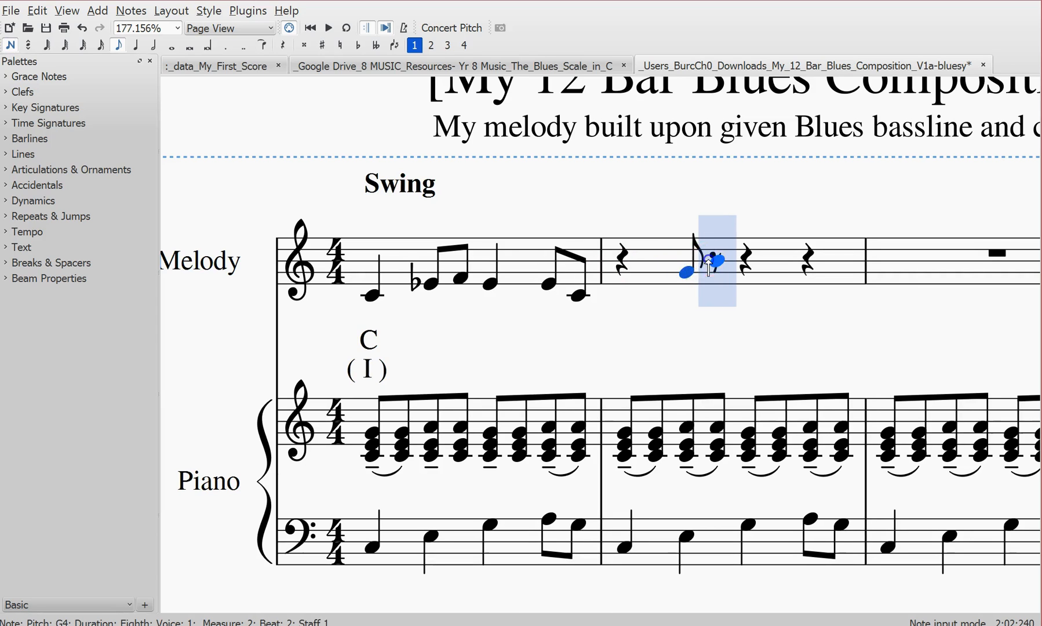
left_click(709, 261)
left_click(136, 46)
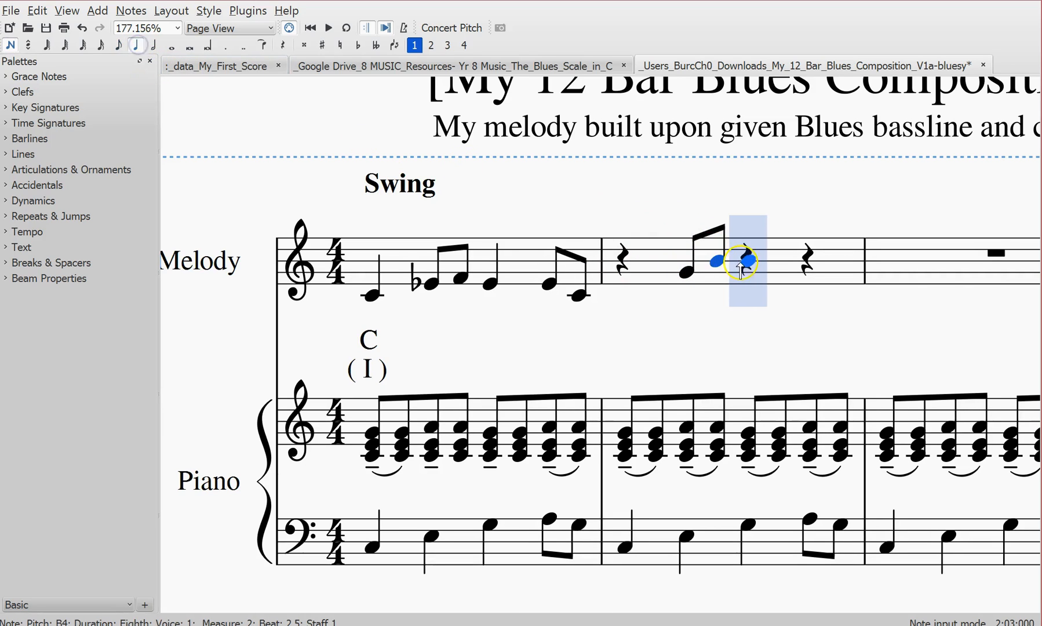
left_click(746, 273)
left_click(808, 272)
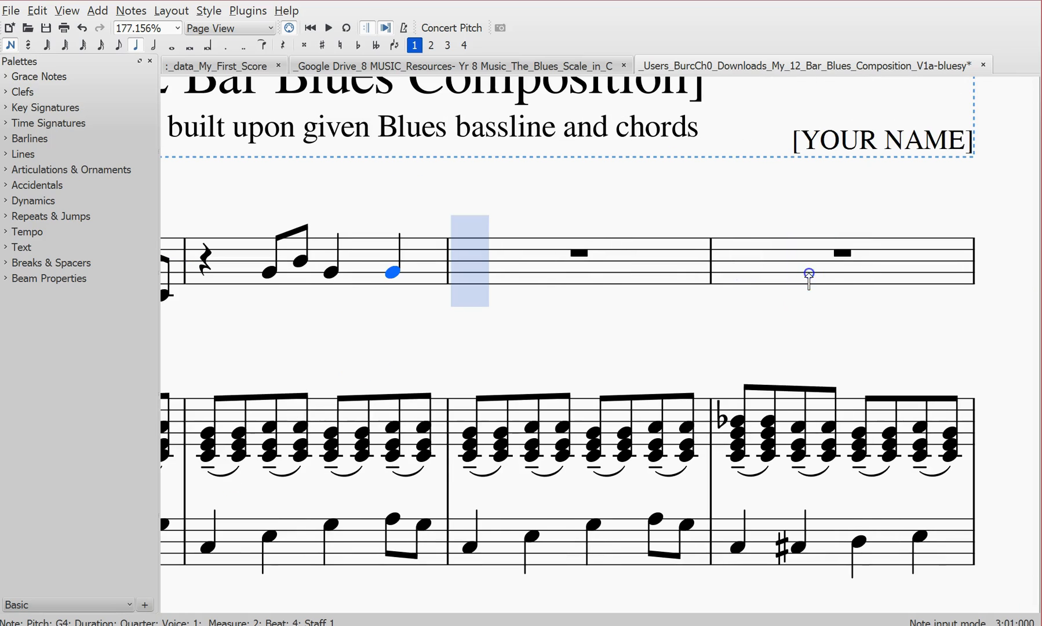
key("Escape")
Check the second Melody measure's notes against the chart The Blues Scale in C in the browser.
left_click_drag(319, 335, 671, 357)
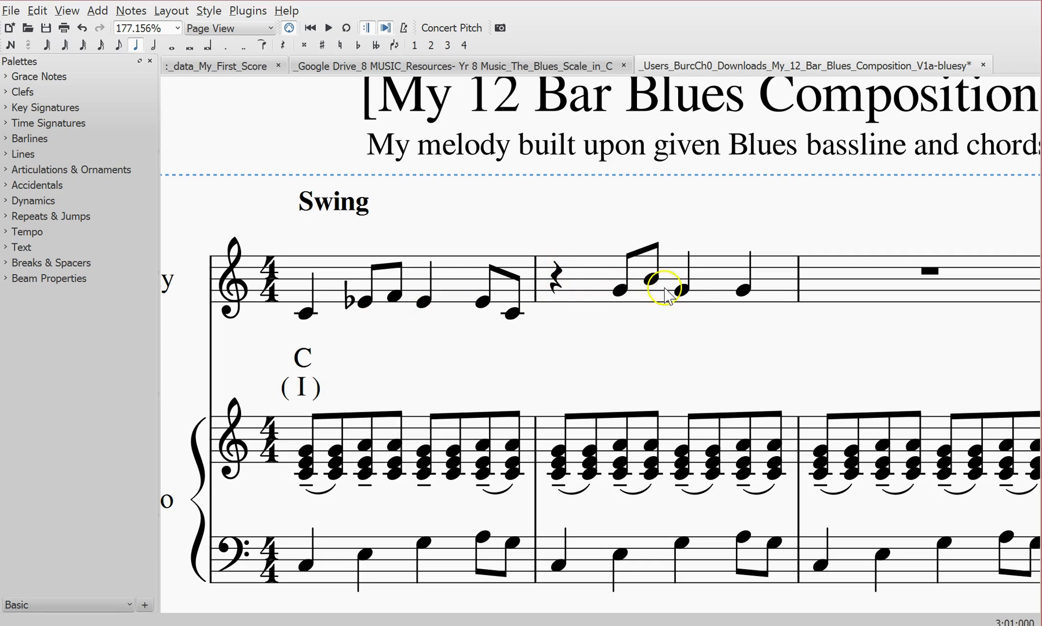
key("alt+Tab")
left_click_drag(736, 476, 572, 451)
left_click(758, 498)
scroll(595, 407, "down", 3)
scroll(595, 407, "right", 4)
key("alt+Tab")
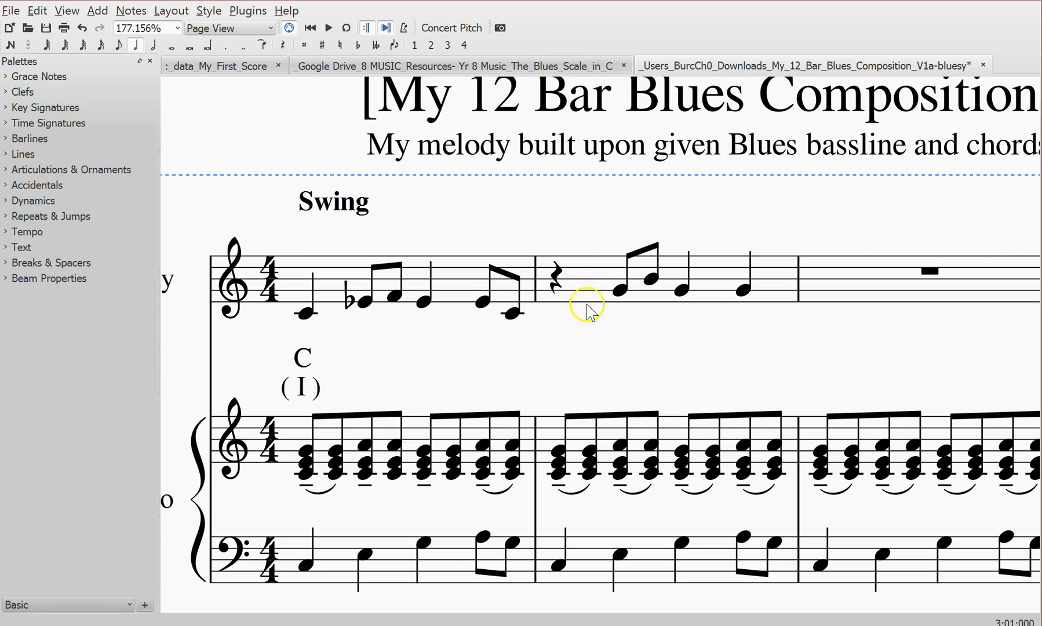
key("alt+Tab")
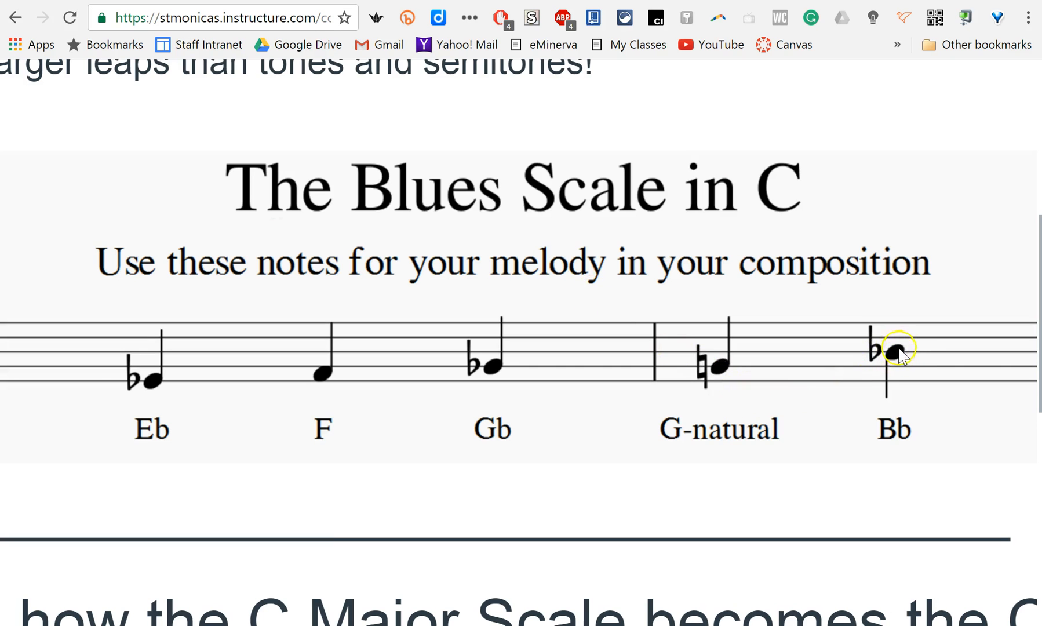
Return to the score and lower the B eighth note on beat 2 of the second Melody measure to B-flat.
key("alt+Tab")
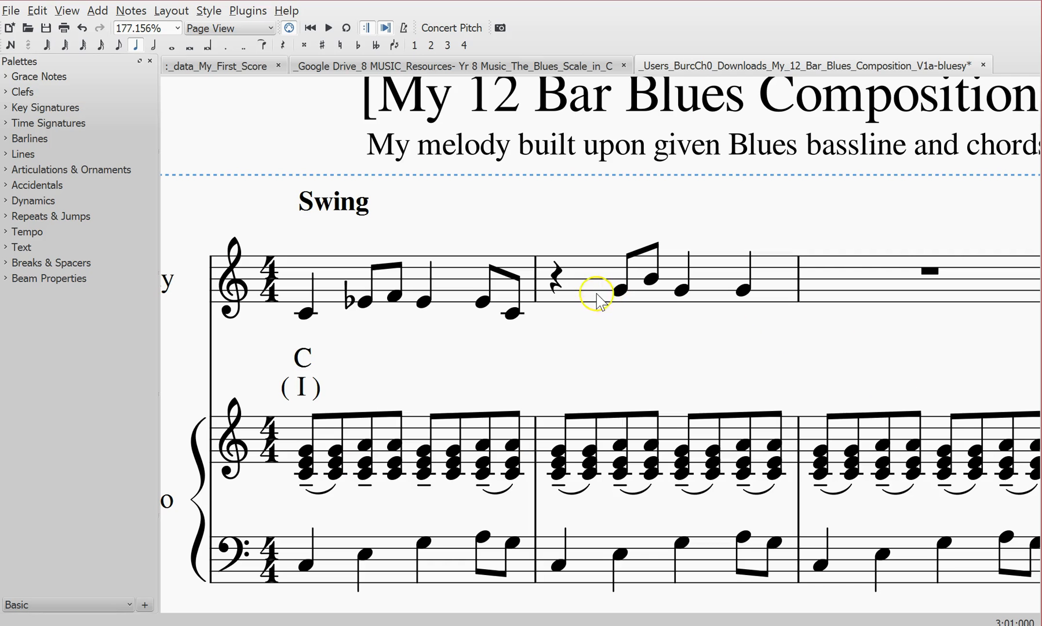
left_click(653, 282)
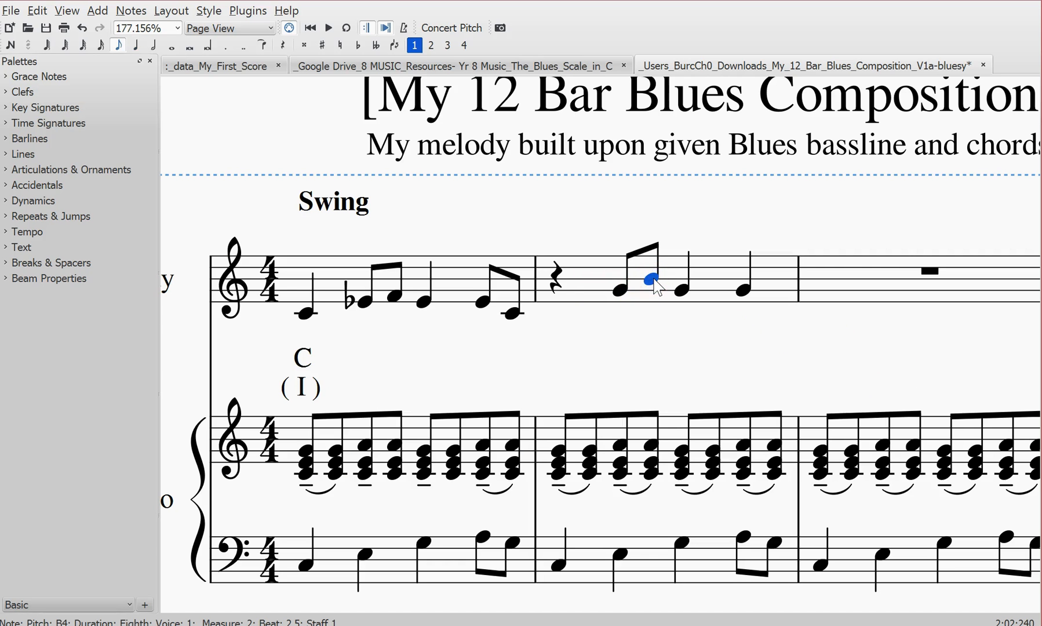
key("Down")
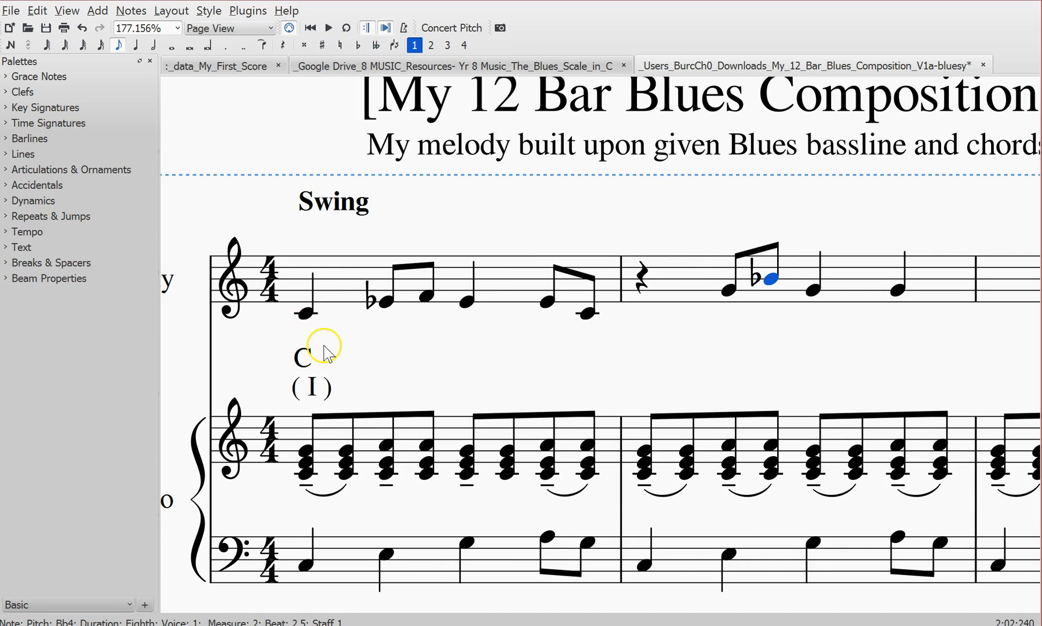
Play back the melody from the first C of the first Melody measure, and stop playback.
scroll(324, 332, "down", 2, "ctrl")
left_click(317, 321)
key("space")
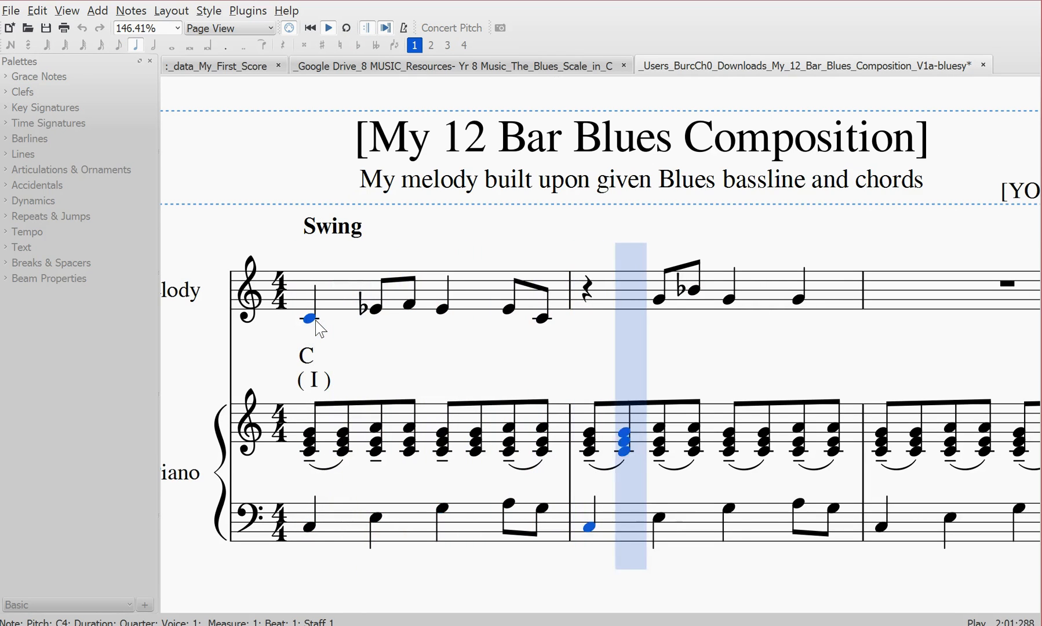
key("space")
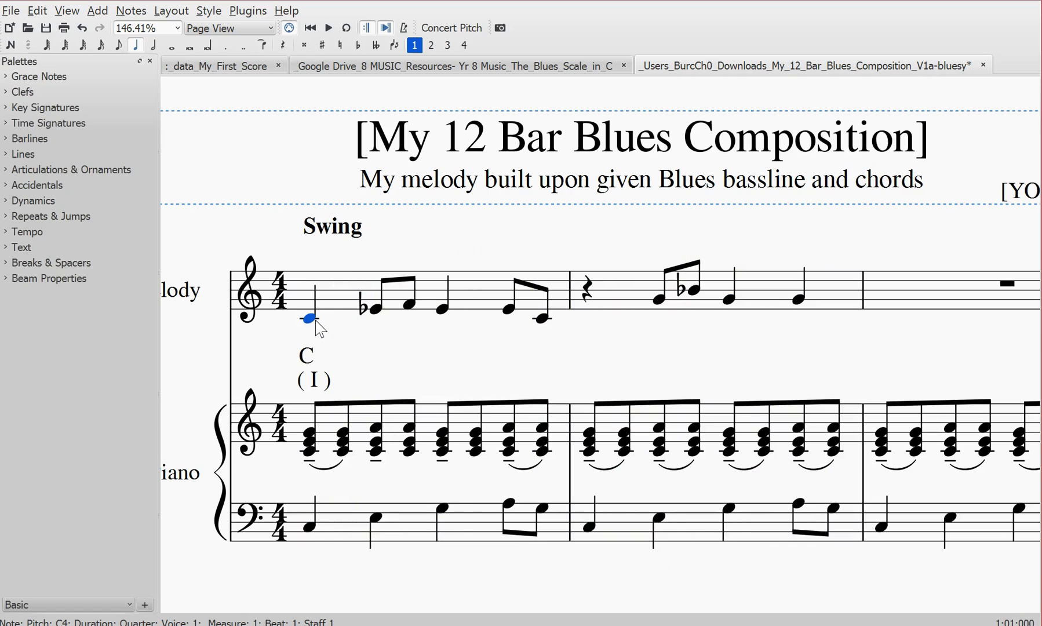
Delete the B-flat eighth note from beat 2 of the second Melody measure.
left_click_drag(440, 346, 453, 313)
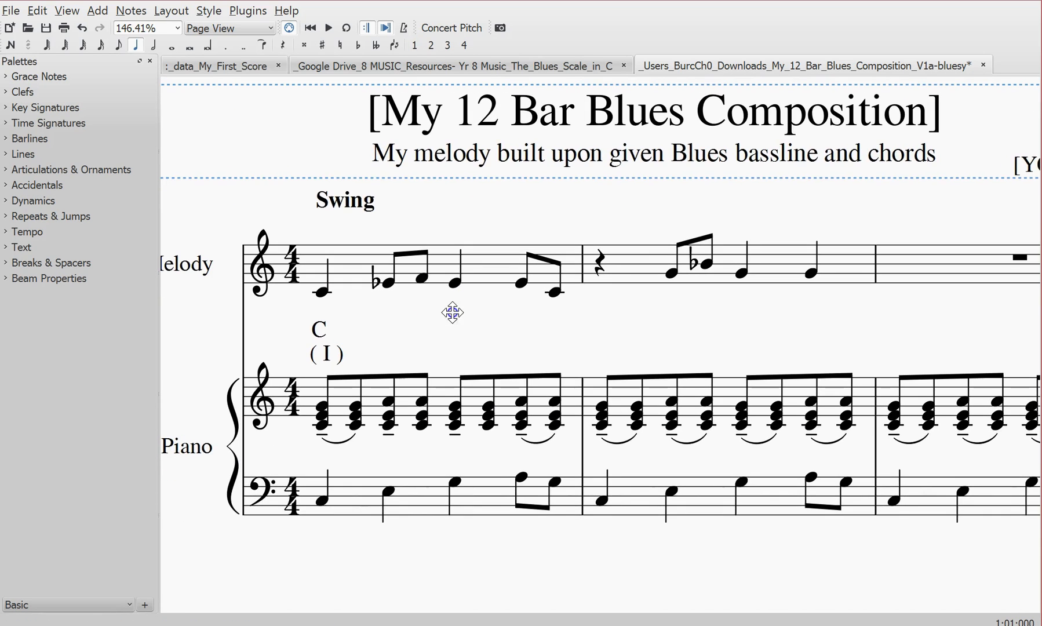
scroll(451, 322, "down", 6)
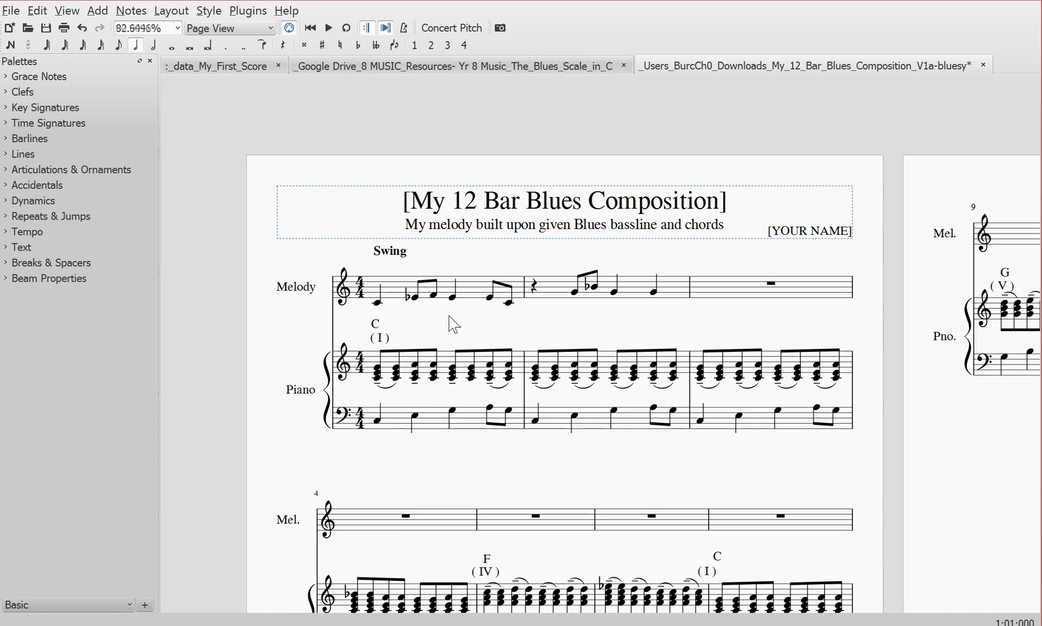
left_click_drag(599, 475, 558, 409)
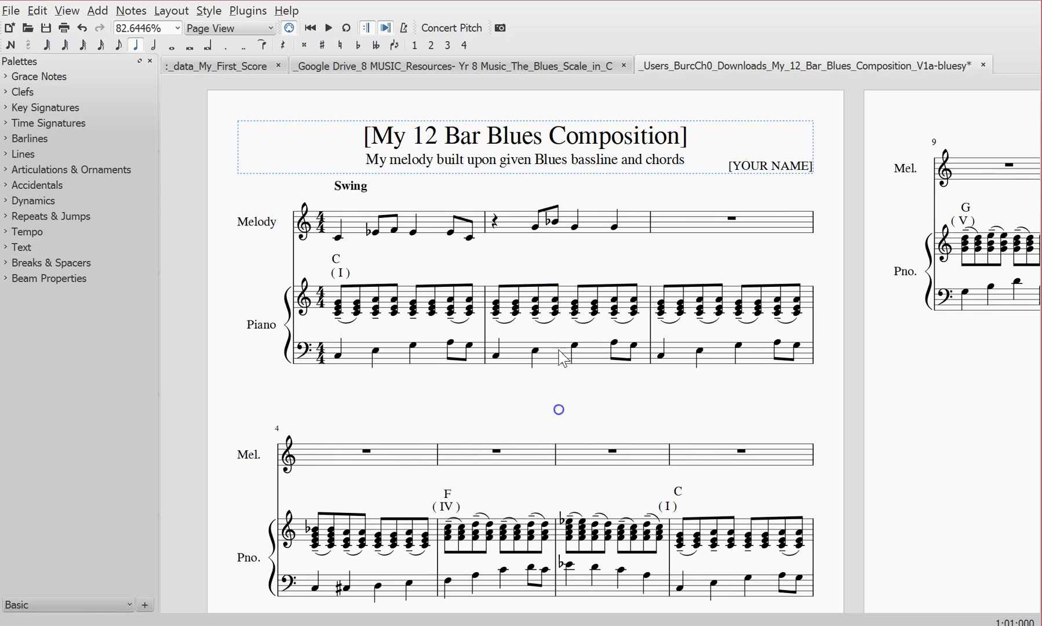
left_click(574, 228)
left_click(536, 226)
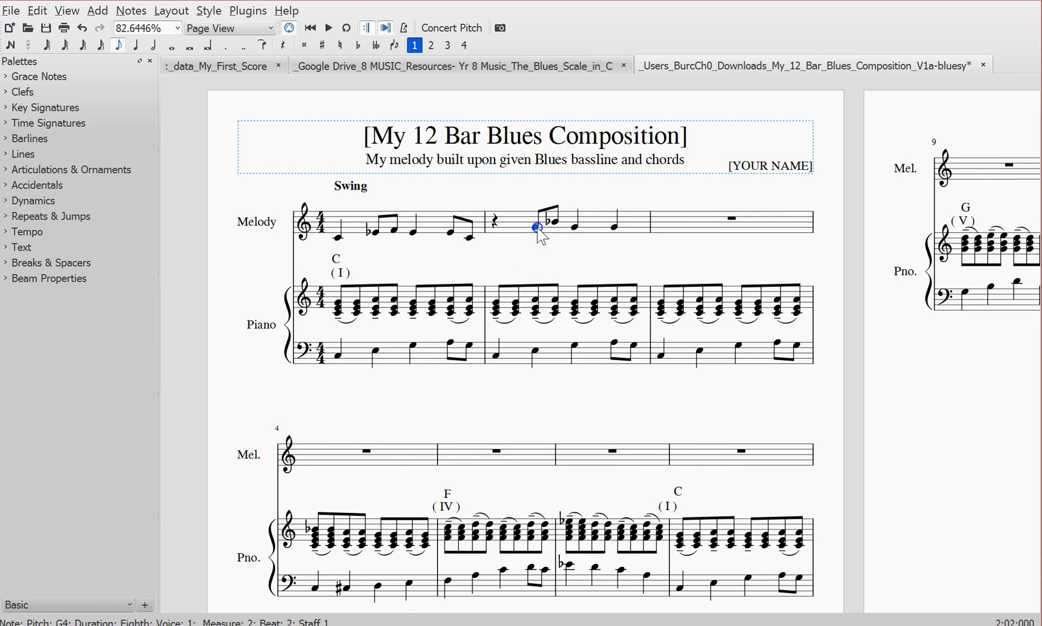
left_click(498, 229)
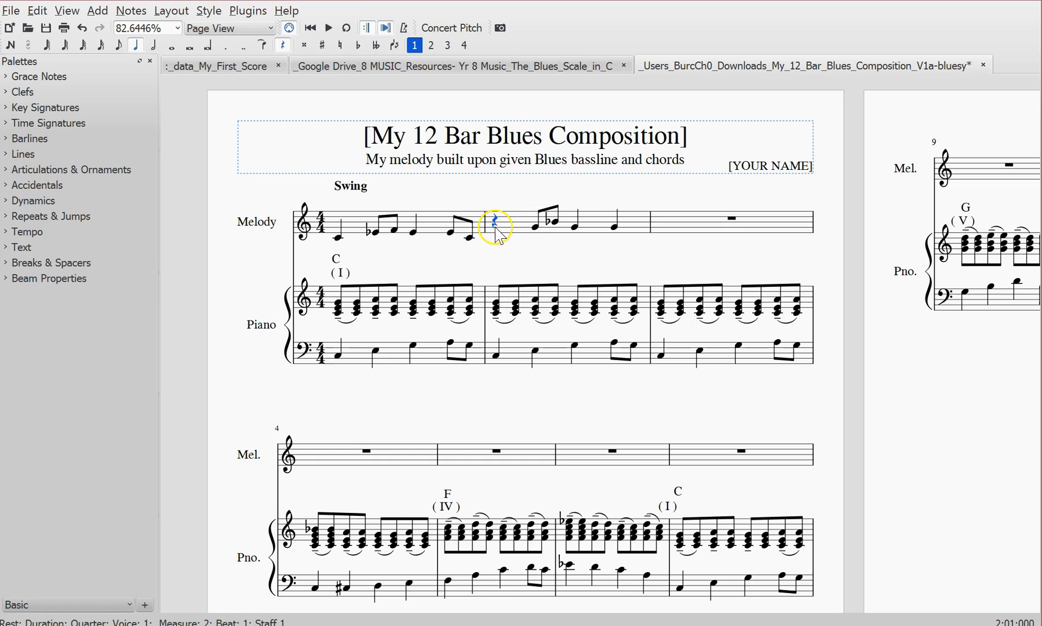
left_click(555, 223)
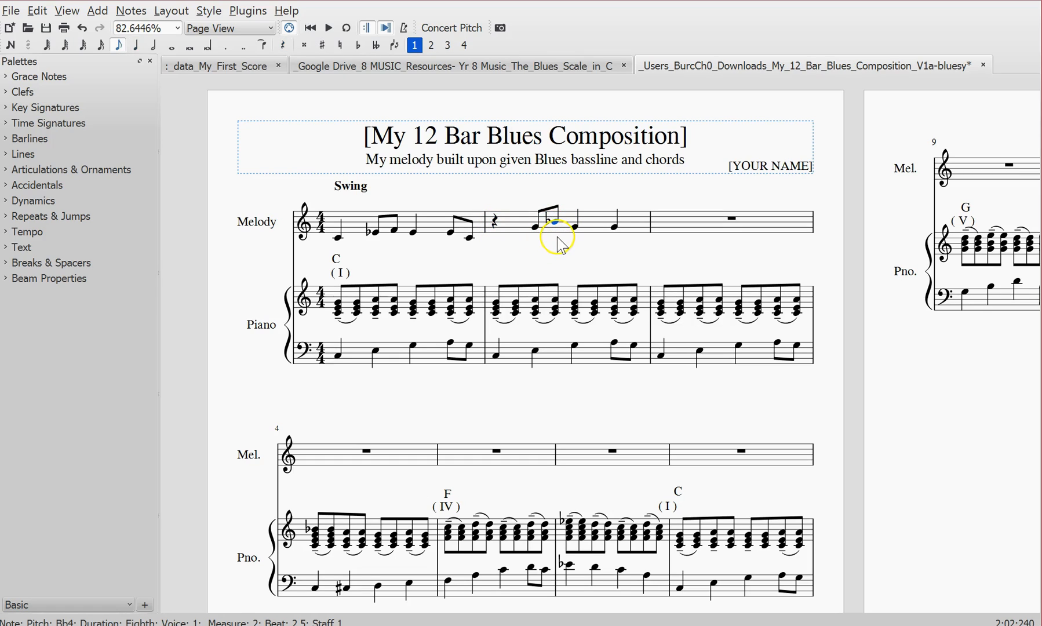
key("Delete")
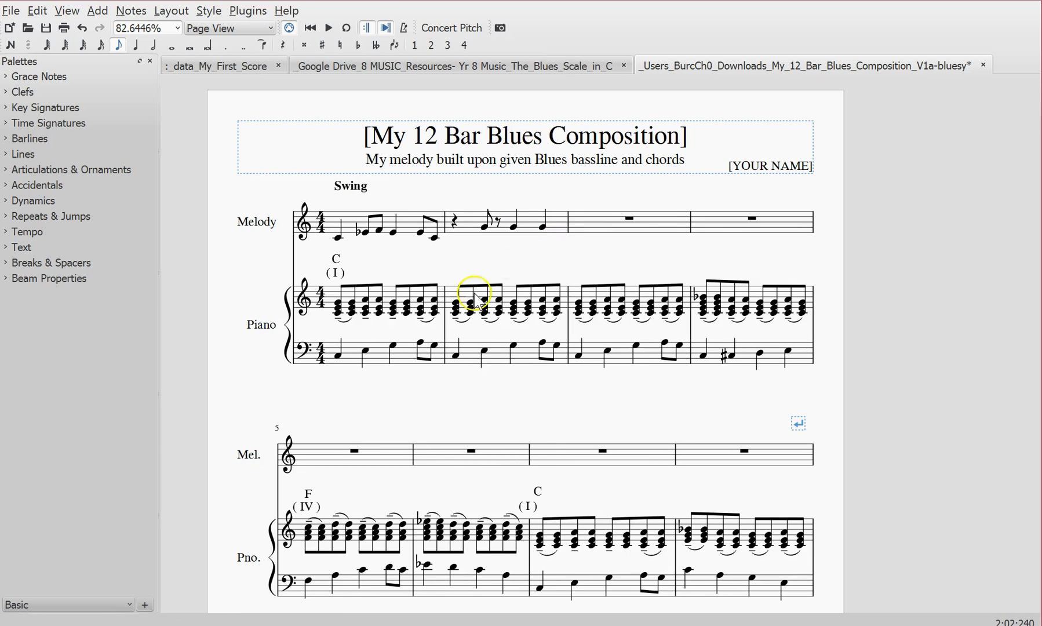